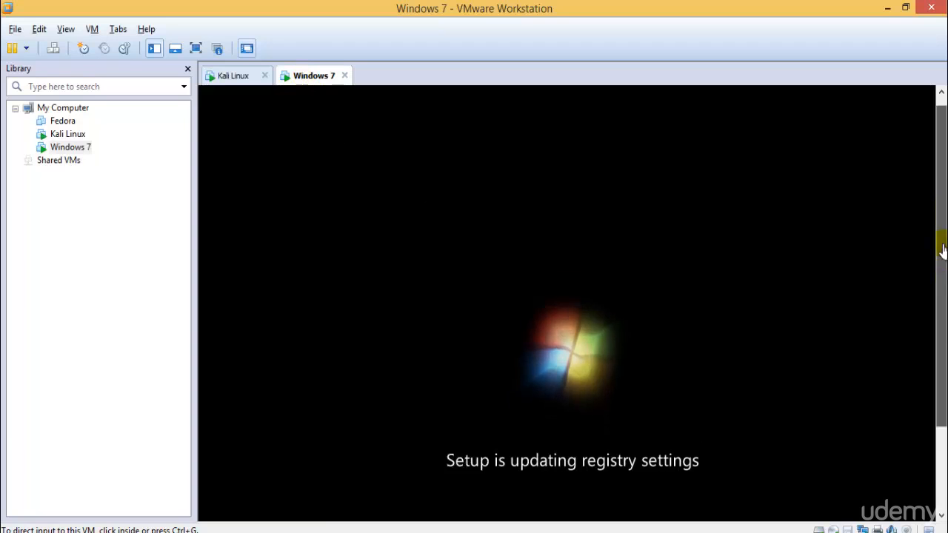
# Boot the Kali Linux virtual machine using the regular GRUB entry "Kali GNU/Linux, with Linux 3.18.0-kali1-686-pae" rather than recovery mode.
pyautogui.click(231, 77)
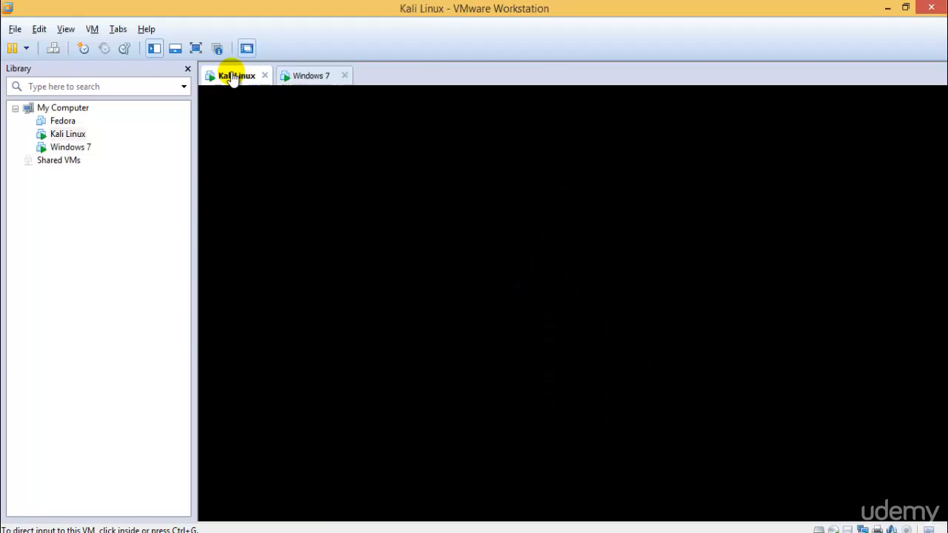
pyautogui.click(582, 200)
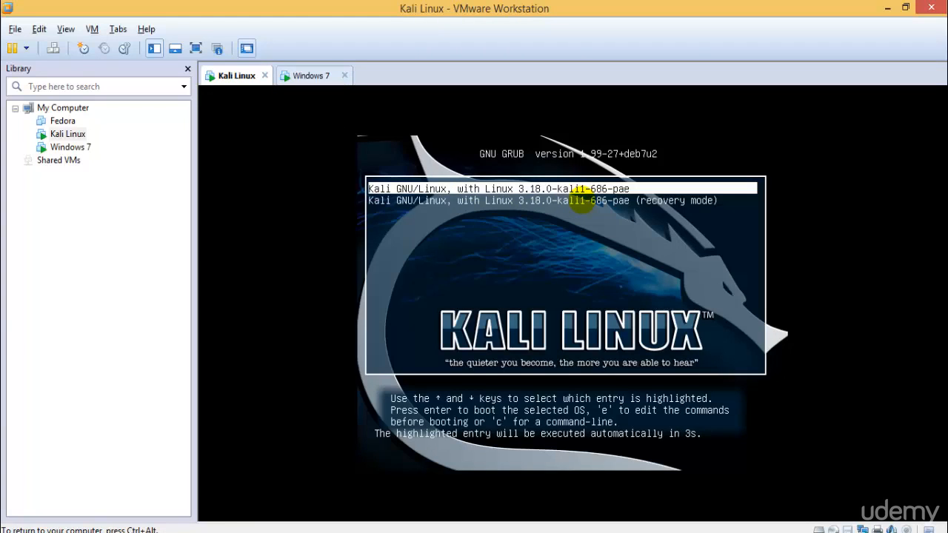
pyautogui.press('Down')
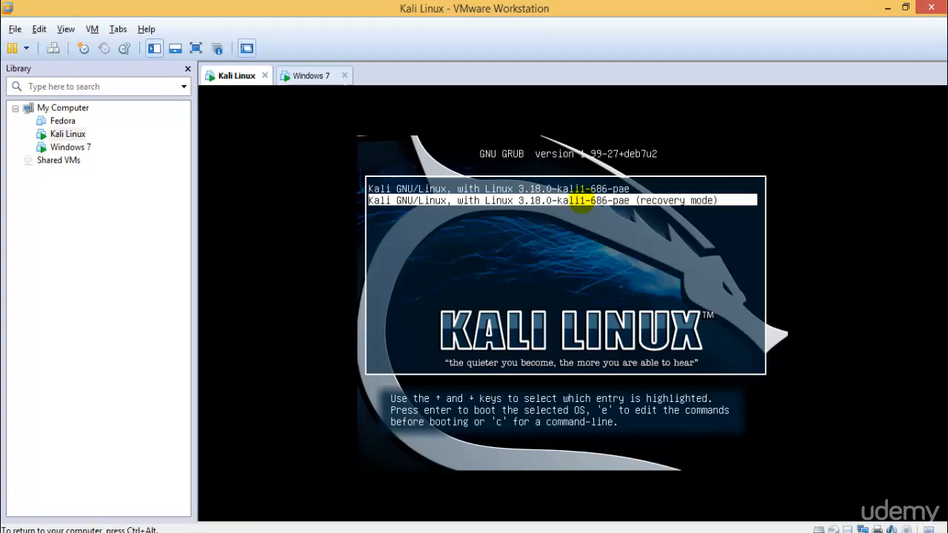
pyautogui.press('Up')
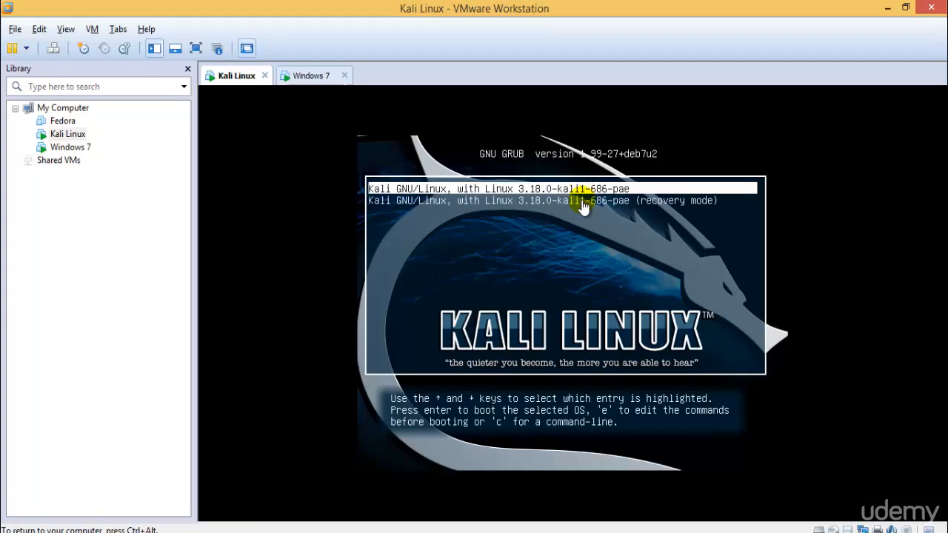
pyautogui.press('Down')
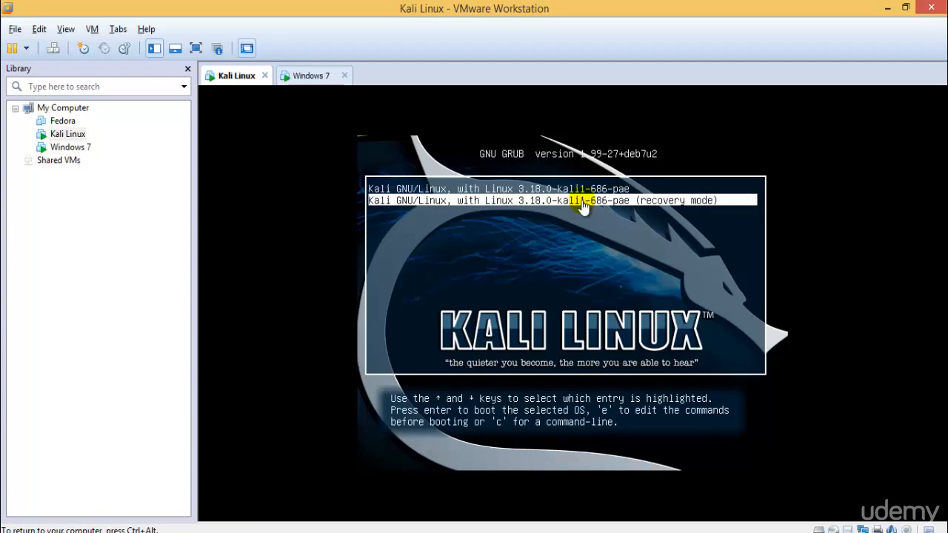
pyautogui.press('Up')
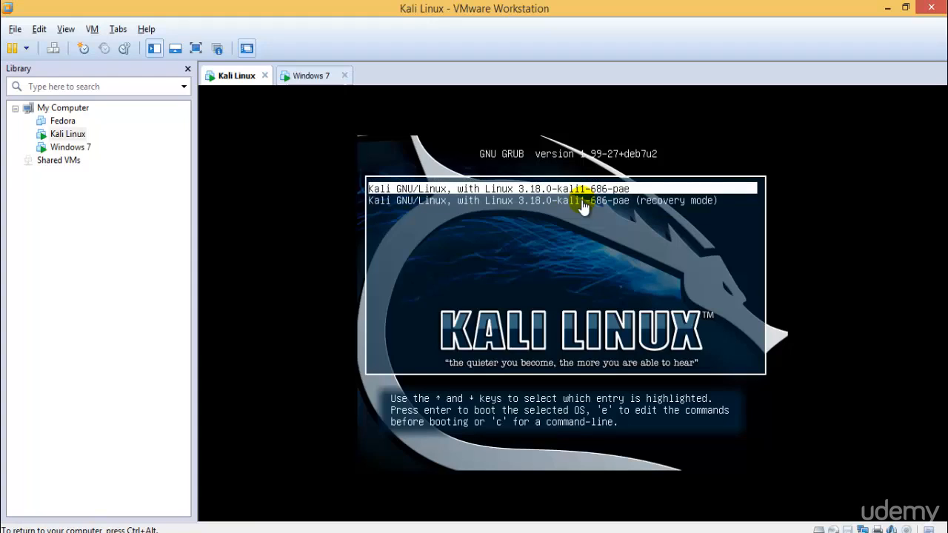
pyautogui.press('Return')
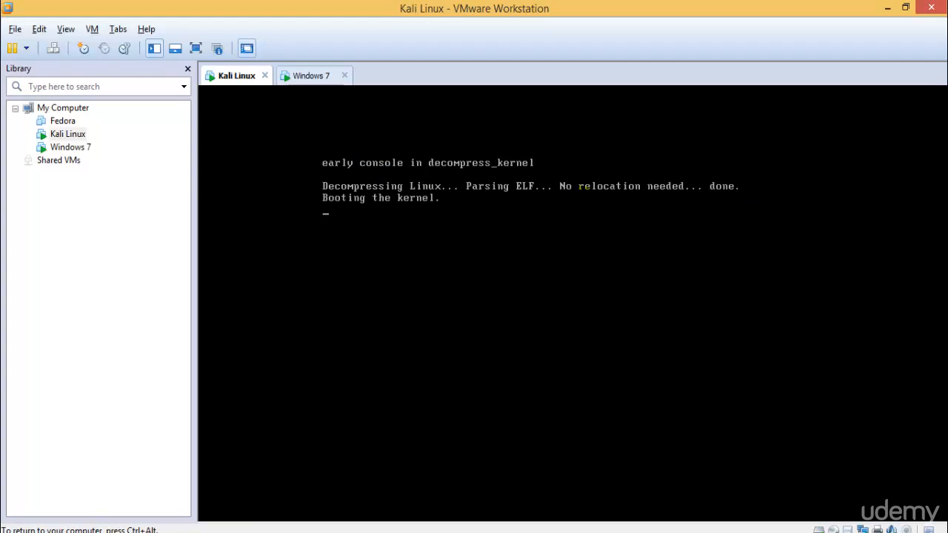
# Show the Kali virtual machine in full screen and log in through Other as root with the account password.
pyautogui.click(195, 48)
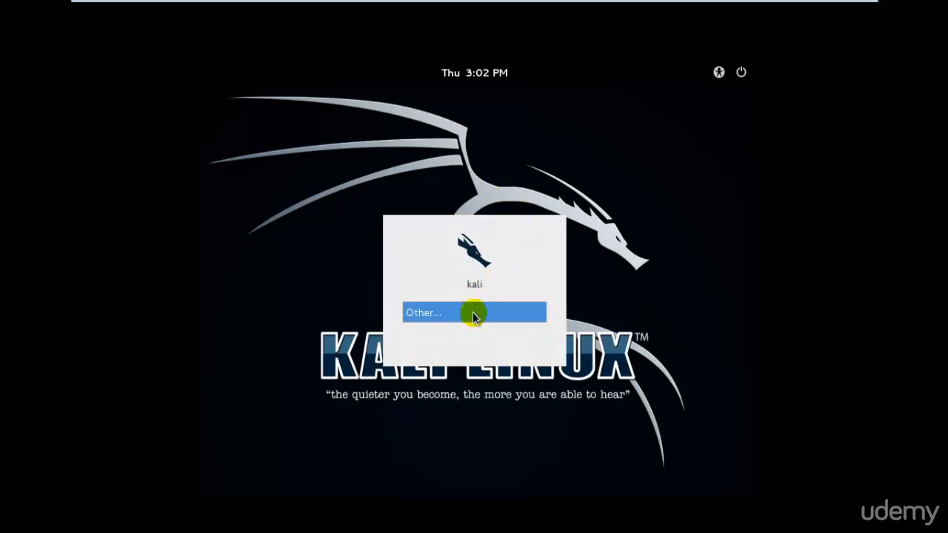
pyautogui.click(469, 314)
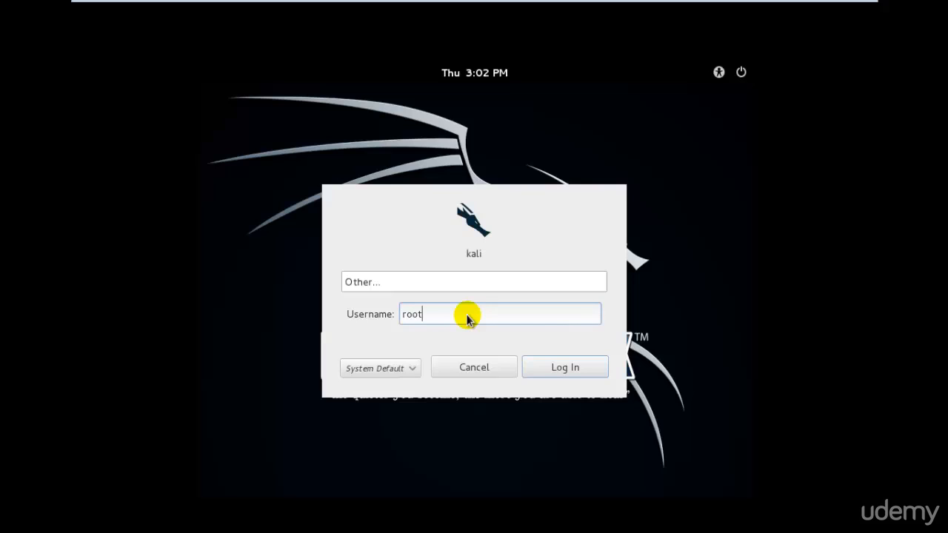
pyautogui.press('Return')
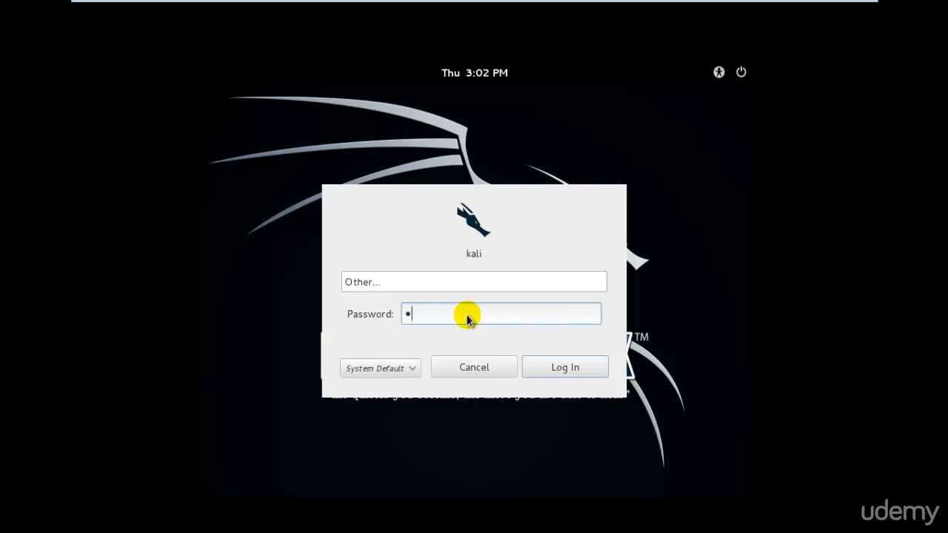
pyautogui.press('Return')
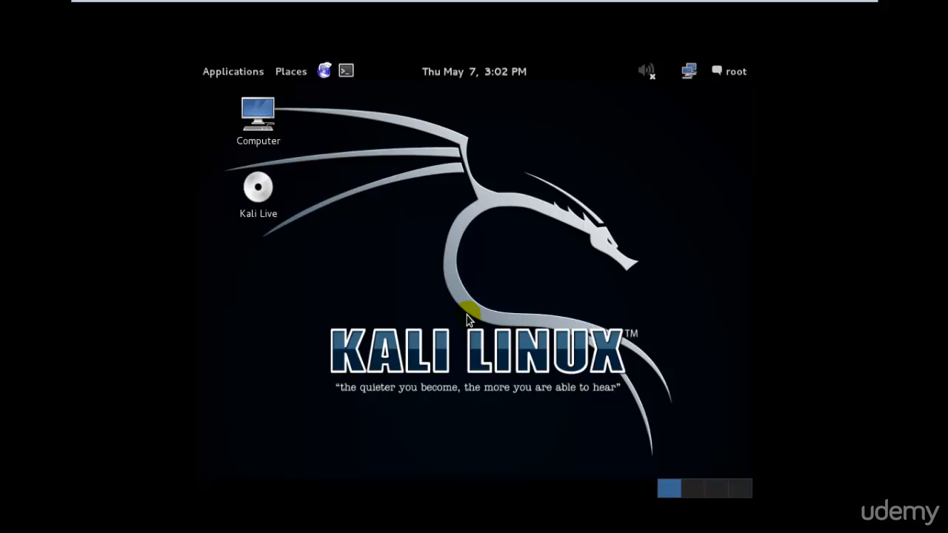
# Open Kali's System Settings, check the Windows 7 virtual machine's installation meanwhile, and return to Kali in full screen.
pyautogui.click(736, 75)
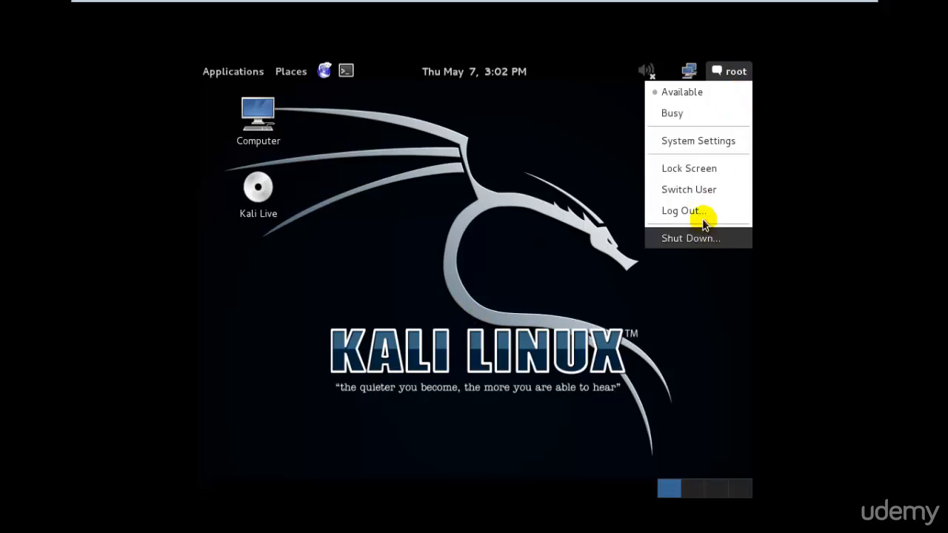
pyautogui.click(711, 134)
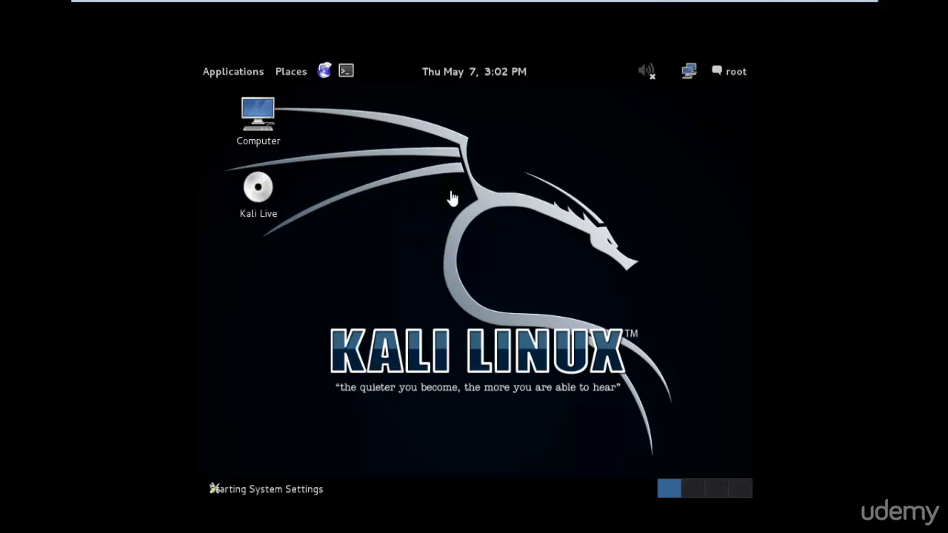
pyautogui.click(845, 11)
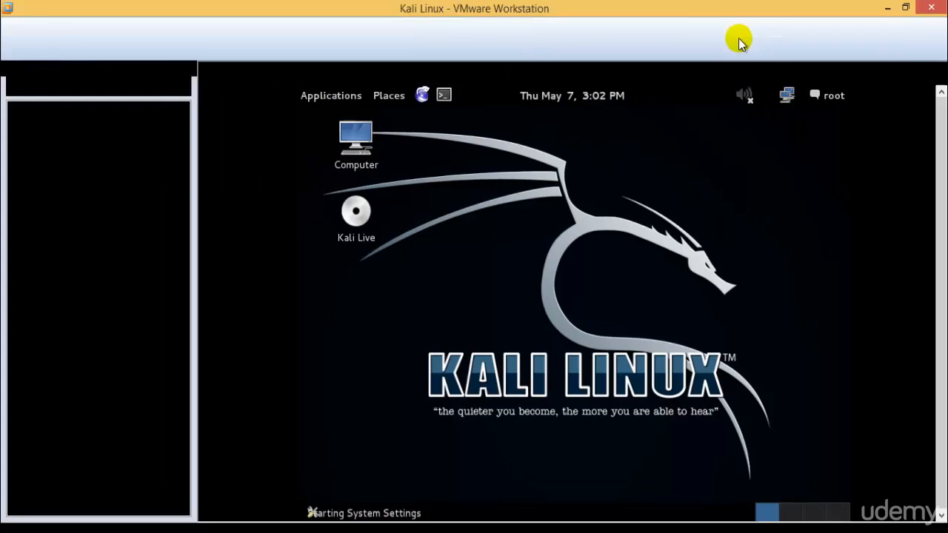
pyautogui.click(294, 76)
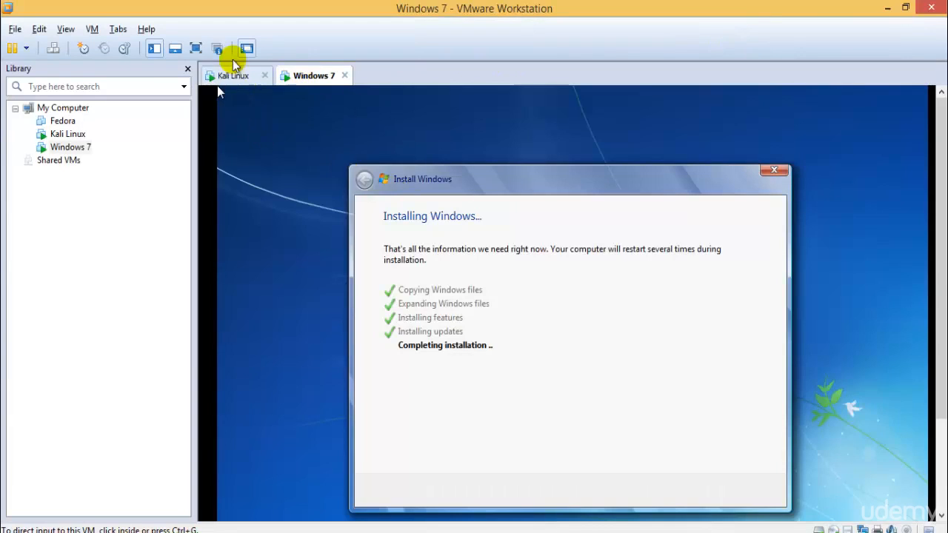
pyautogui.click(229, 75)
pyautogui.click(195, 48)
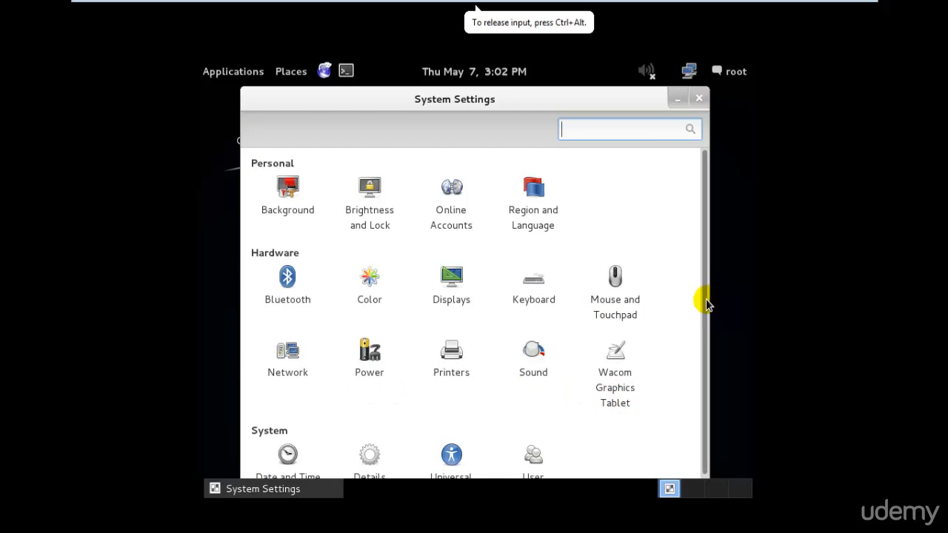
# Set Kali's display resolution to 1360 x 768 (16:9), keep the configuration and close the Displays settings.
pyautogui.moveTo(705, 300); pyautogui.dragTo(718, 280)
pyautogui.click(451, 278)
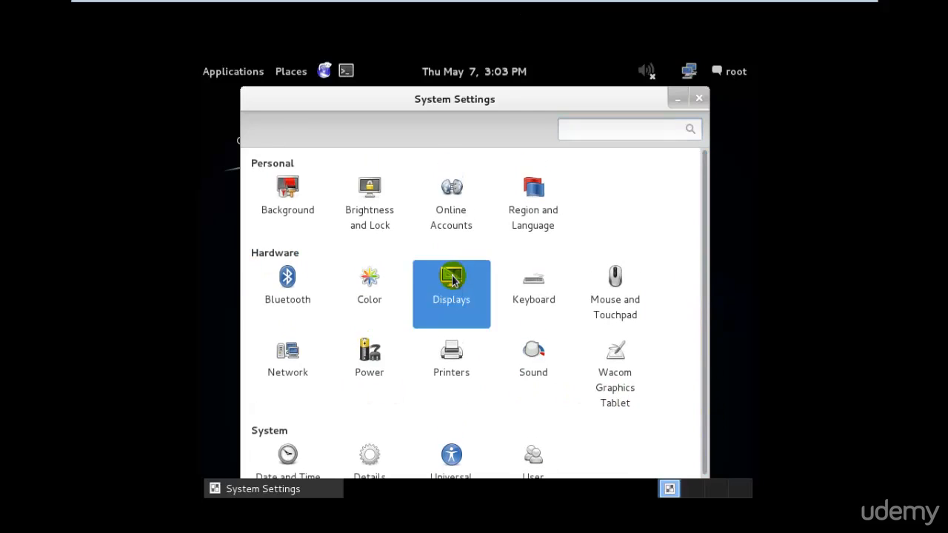
pyautogui.click(459, 353)
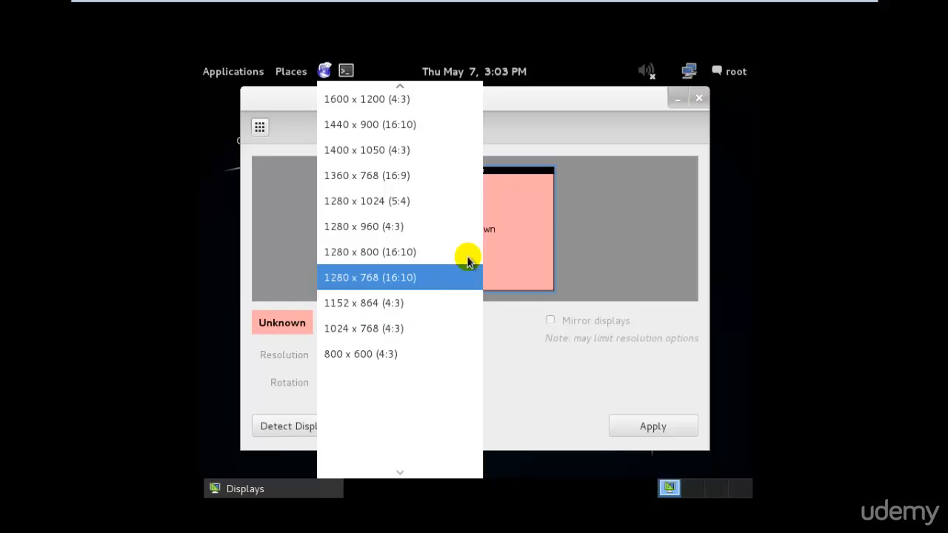
pyautogui.click(465, 182)
pyautogui.click(642, 429)
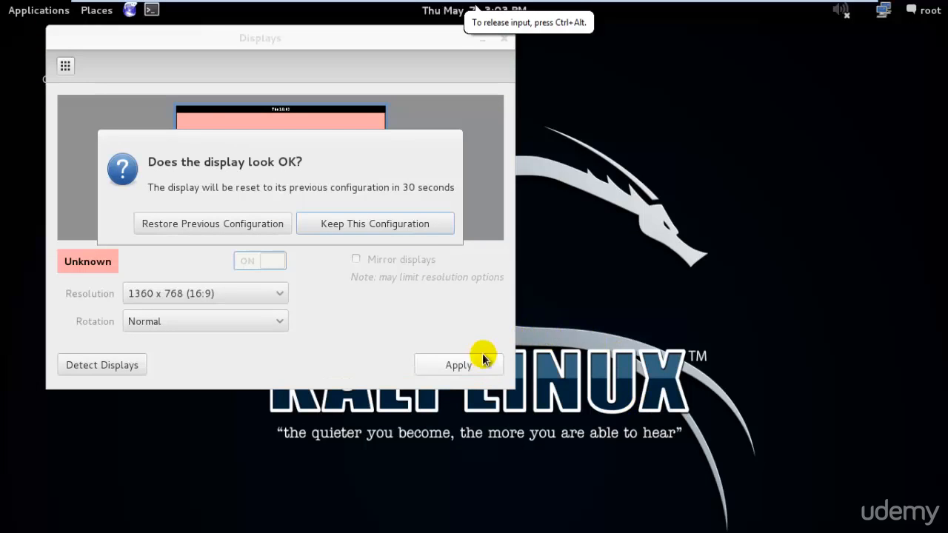
pyautogui.click(343, 226)
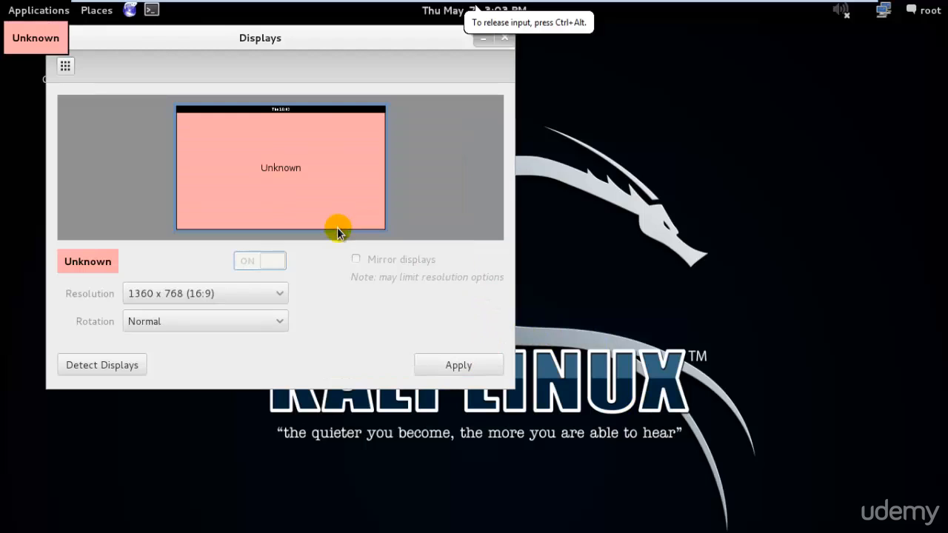
pyautogui.click(505, 38)
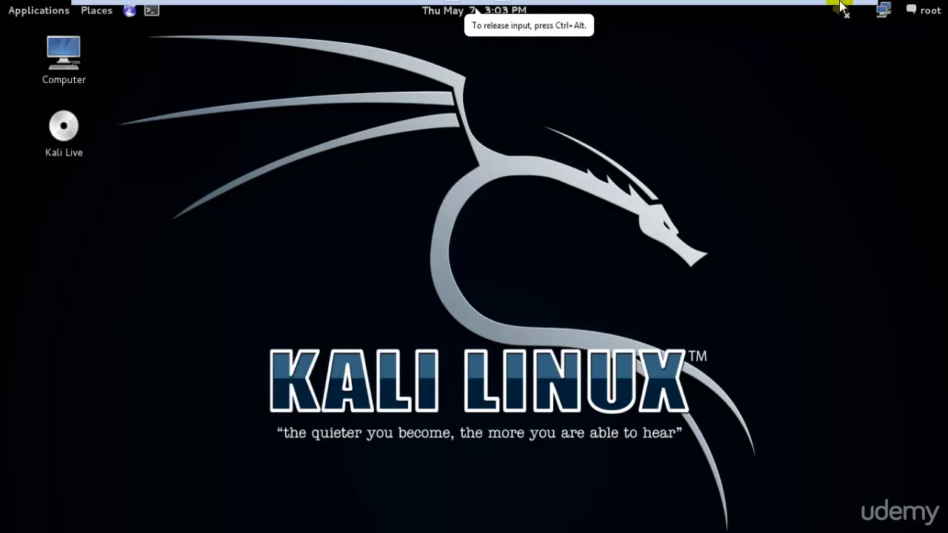
# Leave full screen, start the VMware Tools installation for the Kali Linux virtual machine and dismiss the instruction bar.
pyautogui.click(843, 10)
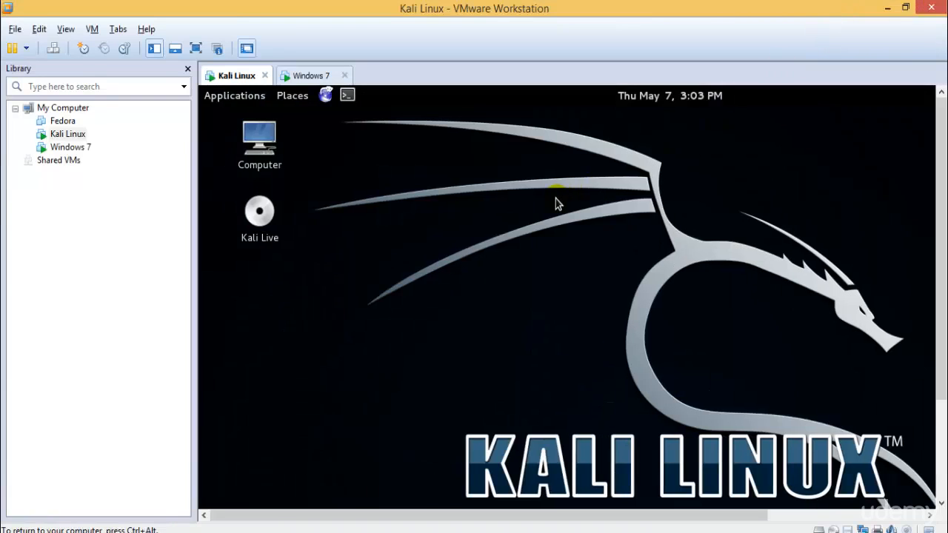
pyautogui.rightClick(59, 138)
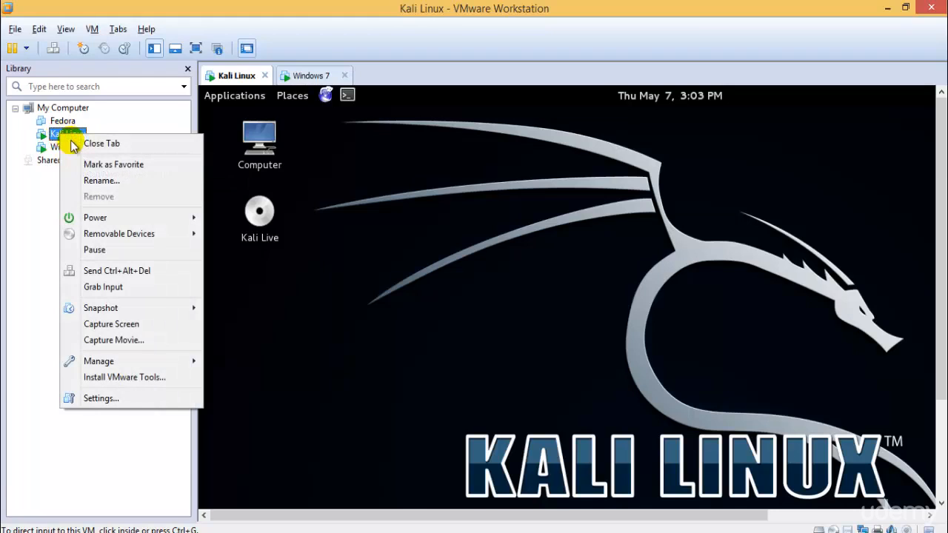
pyautogui.click(132, 378)
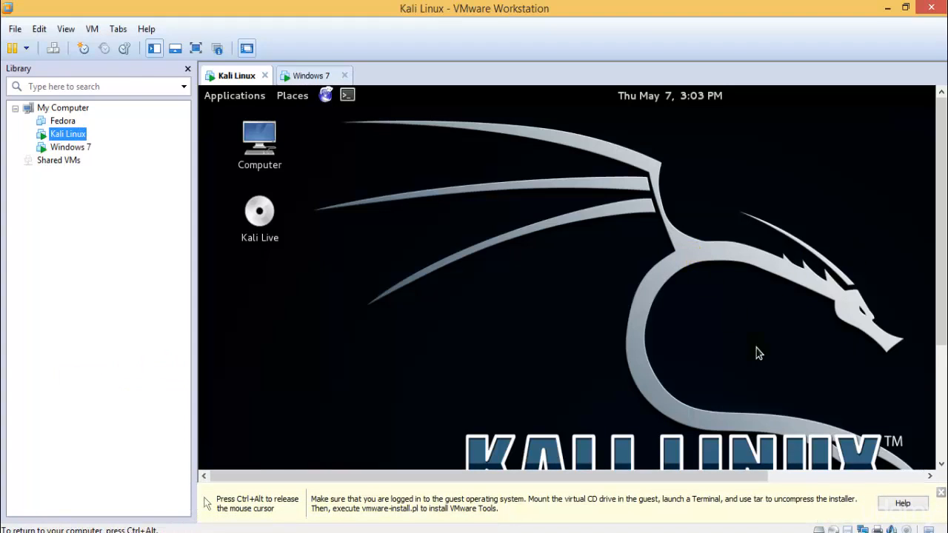
pyautogui.click(887, 454)
pyautogui.click(941, 492)
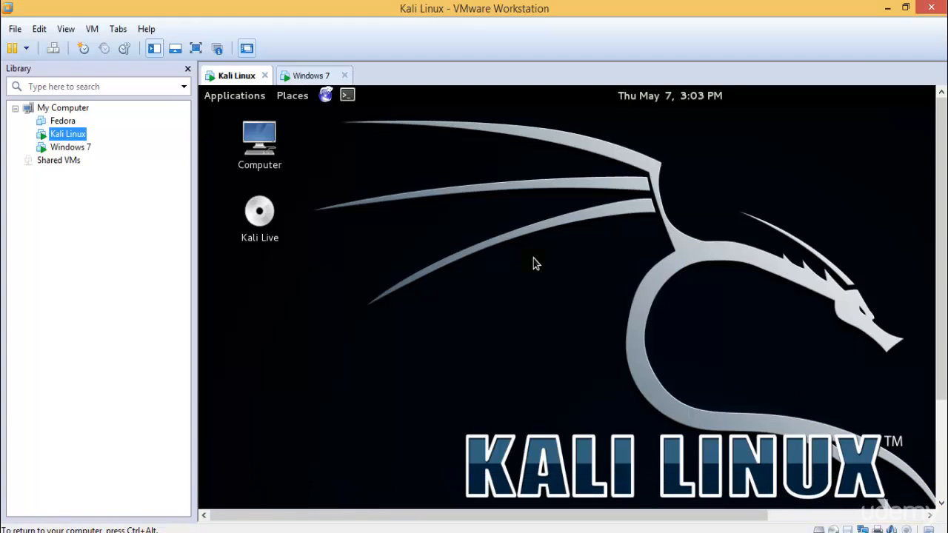
pyautogui.click(307, 74)
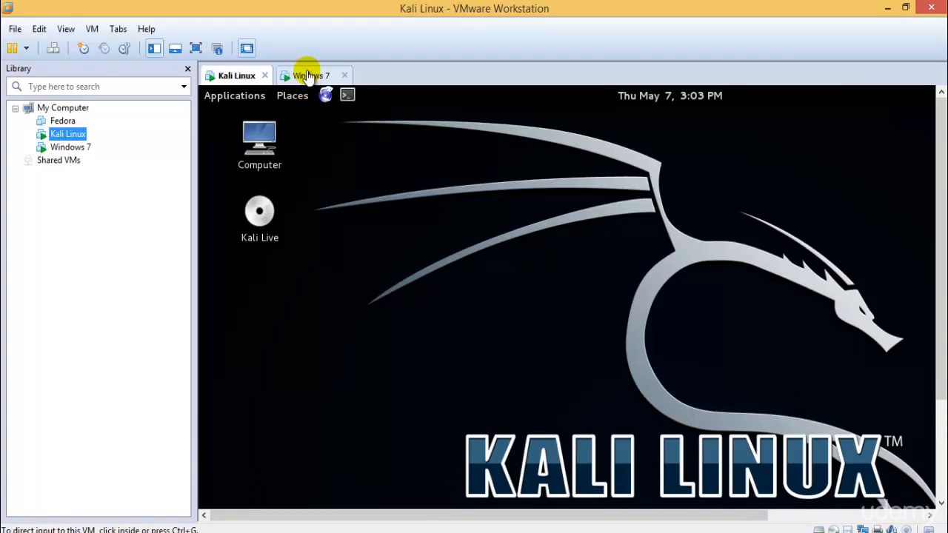
pyautogui.click(238, 77)
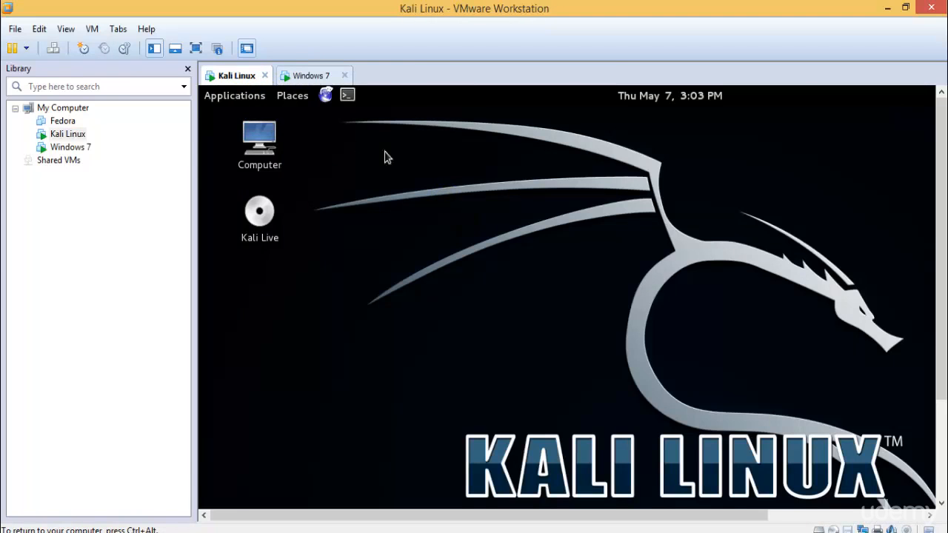
pyautogui.click(196, 48)
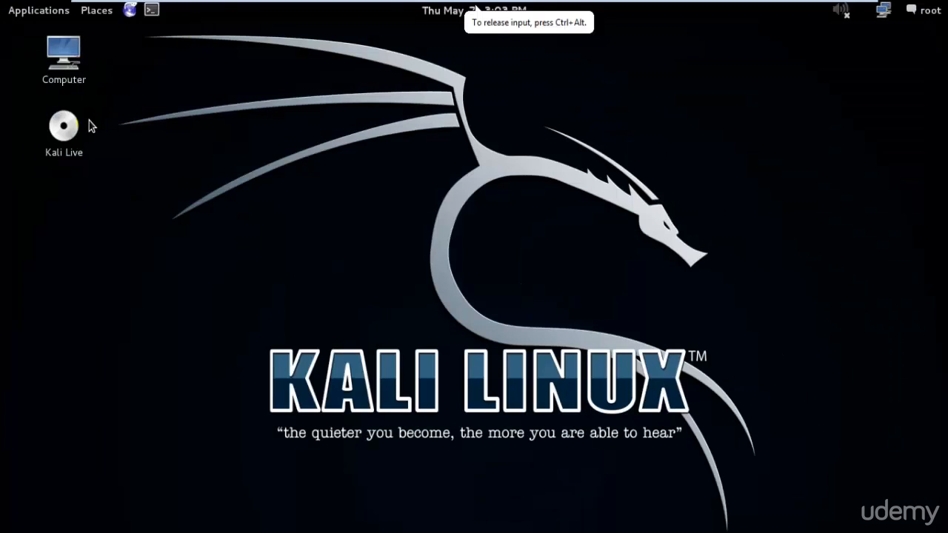
pyautogui.moveTo(210, 4)
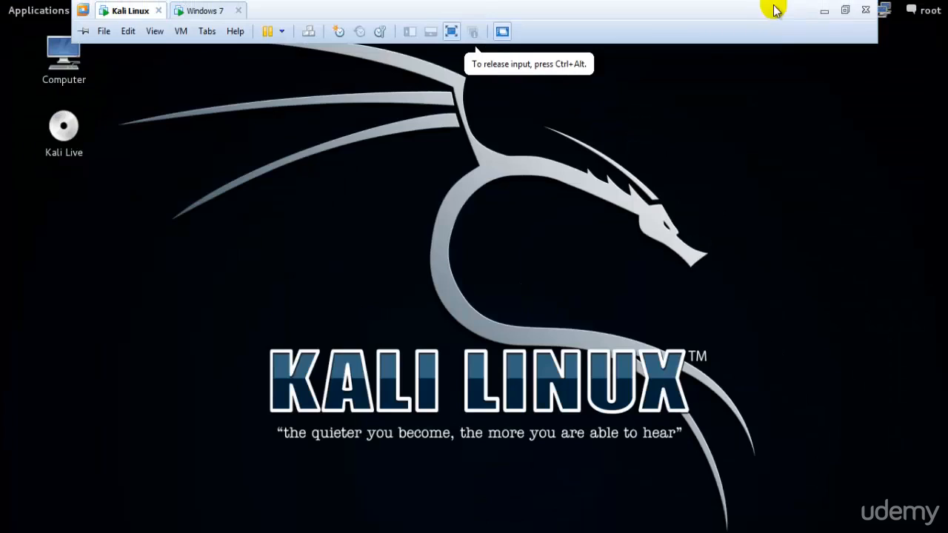
pyautogui.click(847, 9)
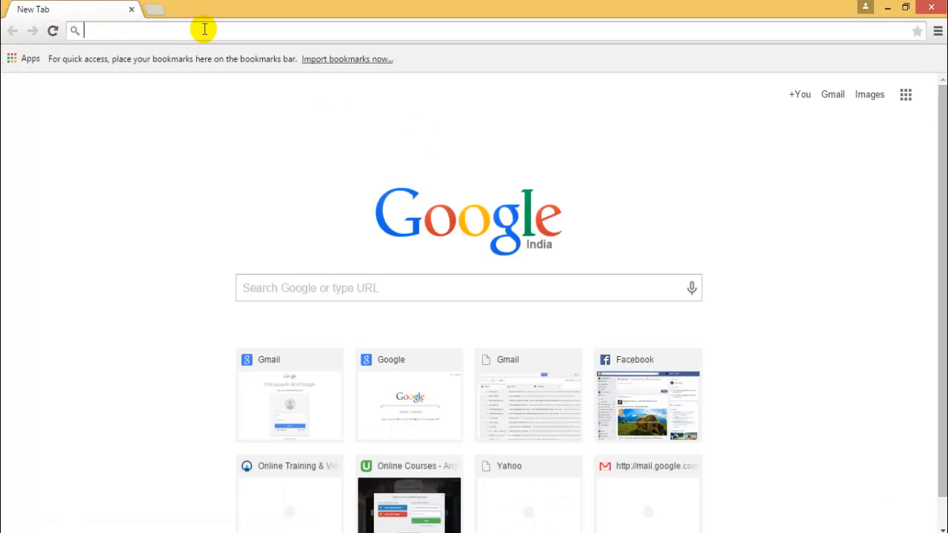
# Search the web for "install vmware tools on kali linux" and open the VMware Tools in a Kali Guest result in a new tab.
pyautogui.write('install vm')
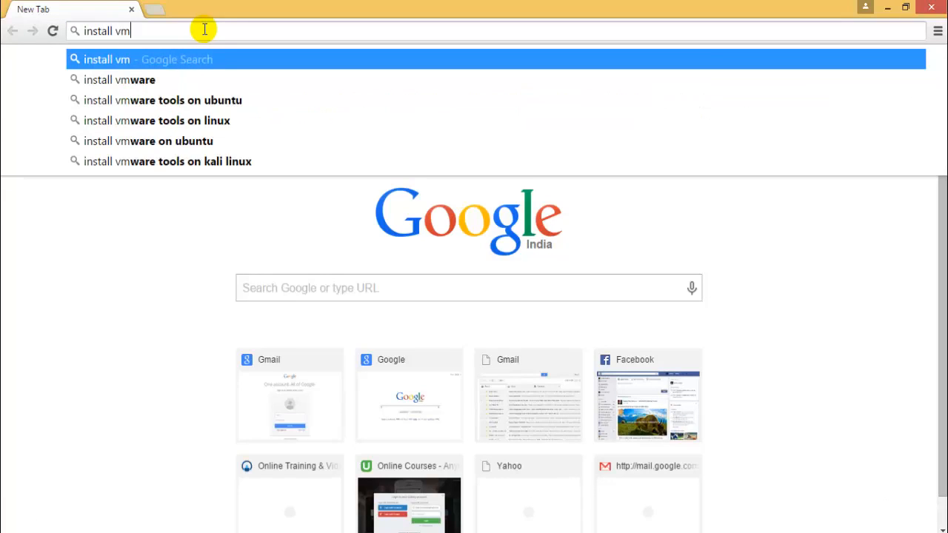
pyautogui.write('ware pla')
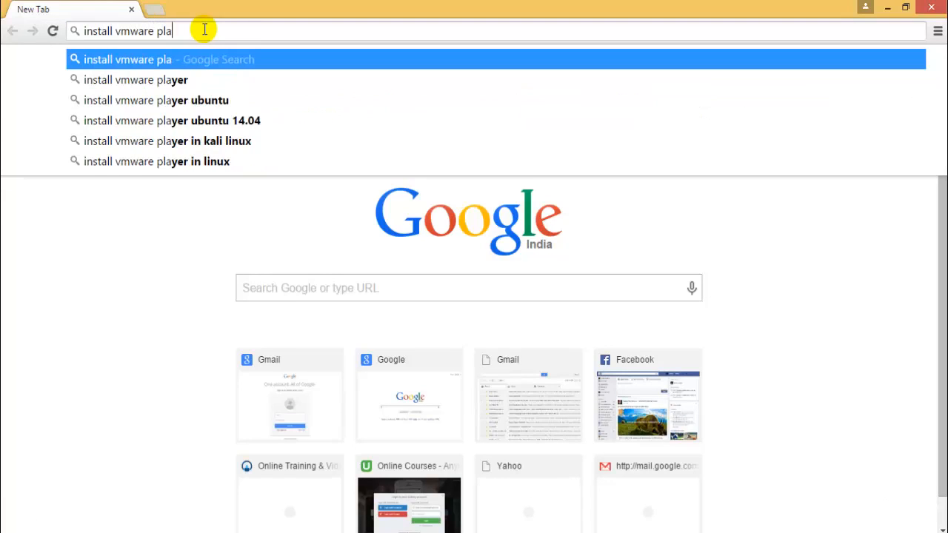
pyautogui.write('yer o')
pyautogui.press('BackSpace')
pyautogui.press('BackSpace')
pyautogui.press('BackSpace')
pyautogui.press('BackSpace')
pyautogui.press('BackSpace')
pyautogui.press('BackSpace')
pyautogui.press('BackSpace')
pyautogui.press('BackSpace')
pyautogui.press('BackSpace')
pyautogui.press('BackSpace')
pyautogui.press('BackSpace')
pyautogui.press('BackSpace')
pyautogui.press('BackSpace')
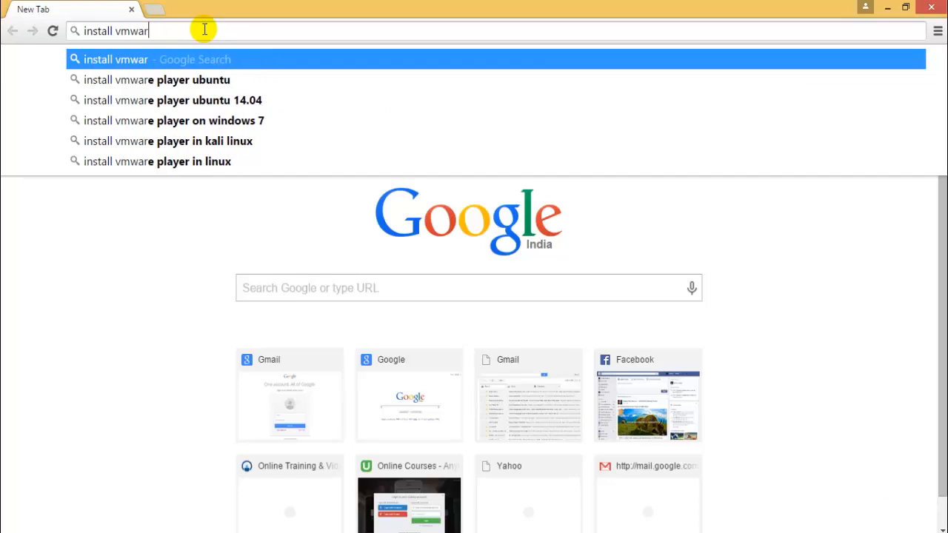
pyautogui.press('BackSpace')
pyautogui.press('BackSpace')
pyautogui.press('BackSpace')
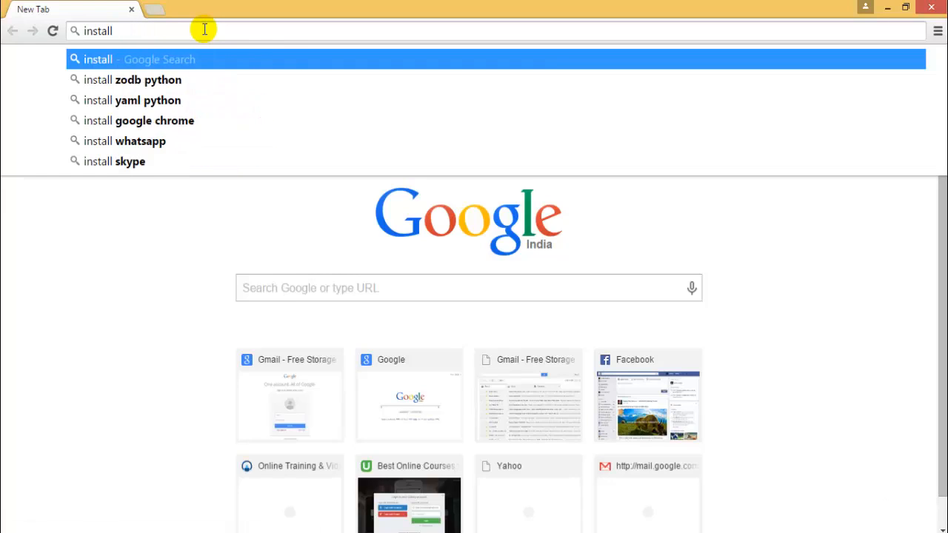
pyautogui.write('vmwa')
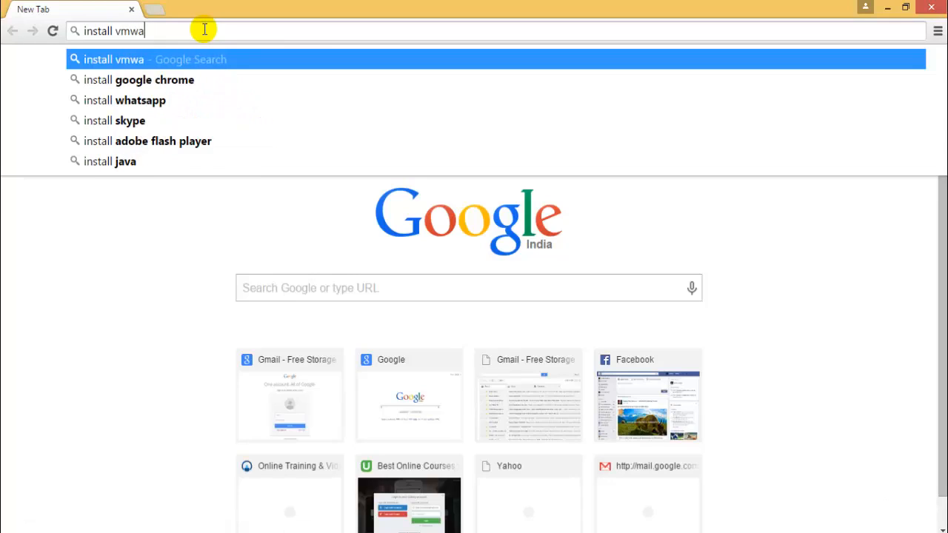
pyautogui.write('re tools on ')
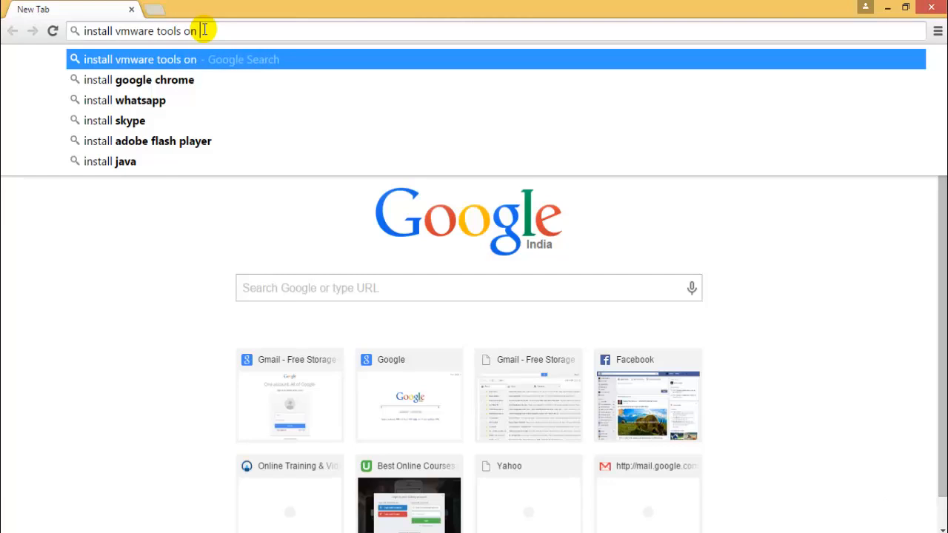
pyautogui.write('kali linux')
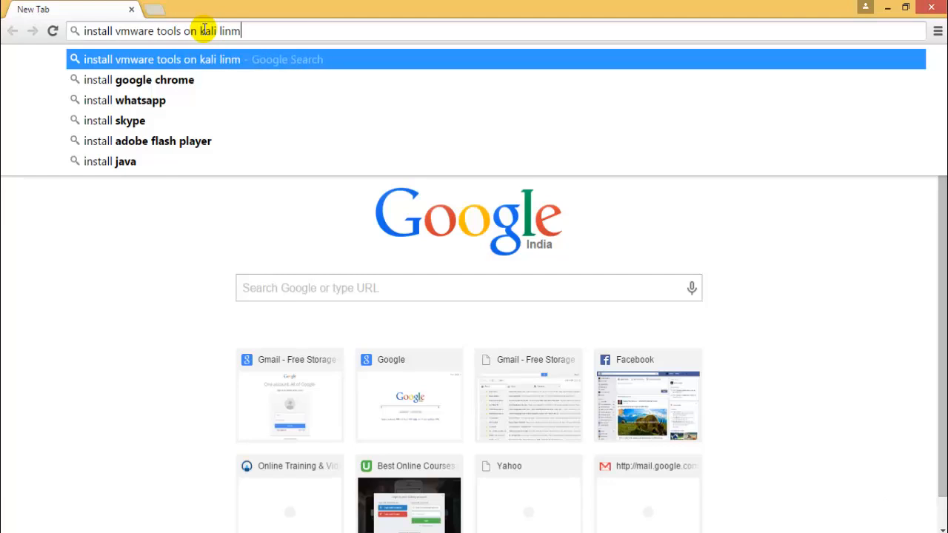
pyautogui.press('Return')
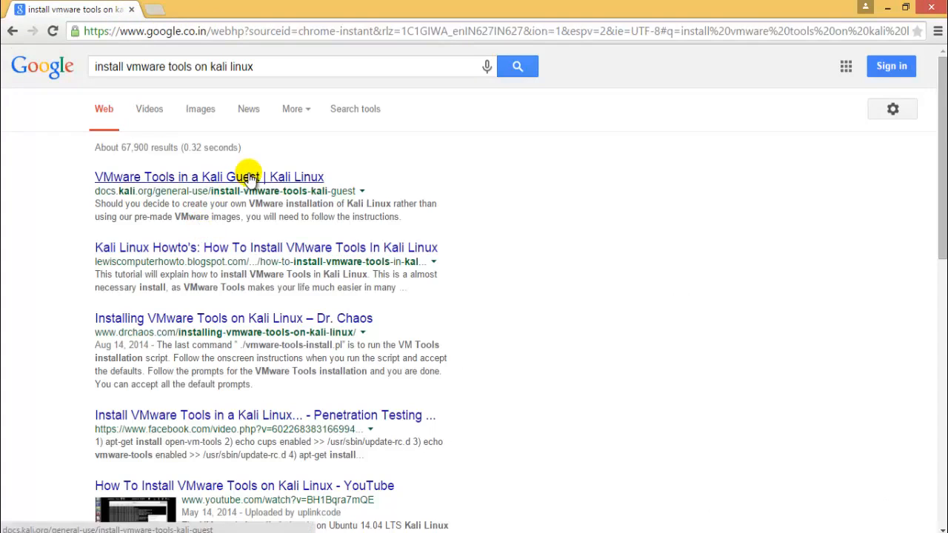
pyautogui.middleClick(243, 176)
pyautogui.click(252, 7)
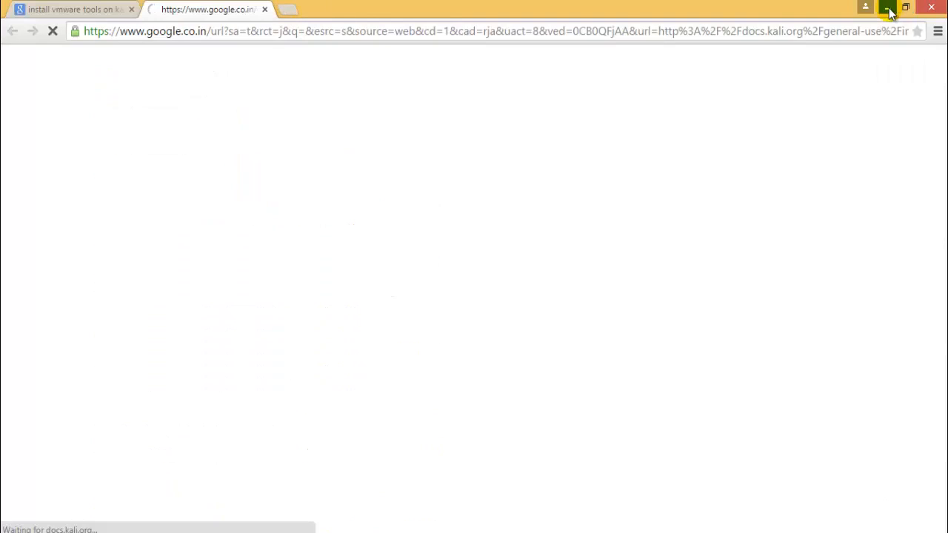
# Switch to VMware Workstation, check the Windows 7 and Kali Linux virtual machines, and return to the Kali docs page in the browser.
pyautogui.click(887, 7)
pyautogui.click(319, 77)
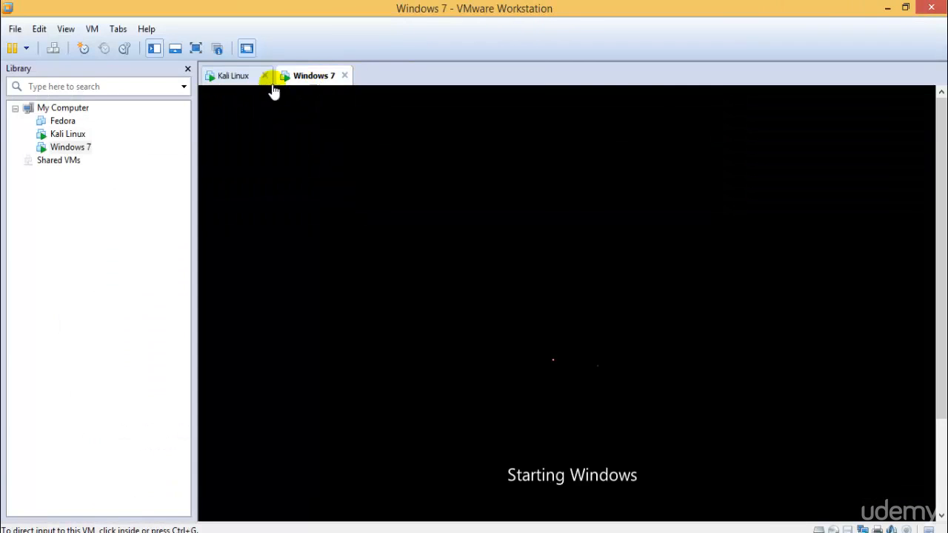
pyautogui.click(244, 76)
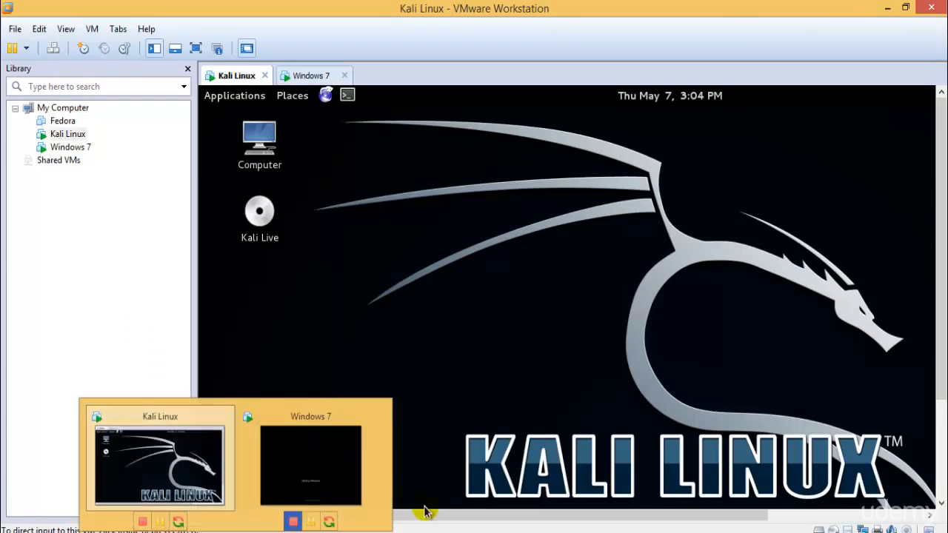
pyautogui.click(119, 529)
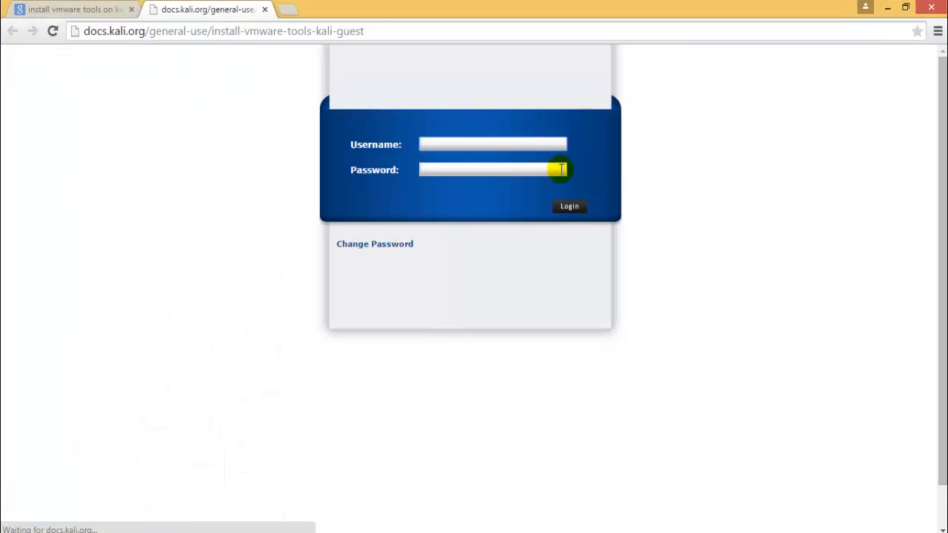
# Log in to the network login page as demo with the account password.
pyautogui.click(508, 131)
pyautogui.write('demo')
pyautogui.press('Tab')
pyautogui.write('••')
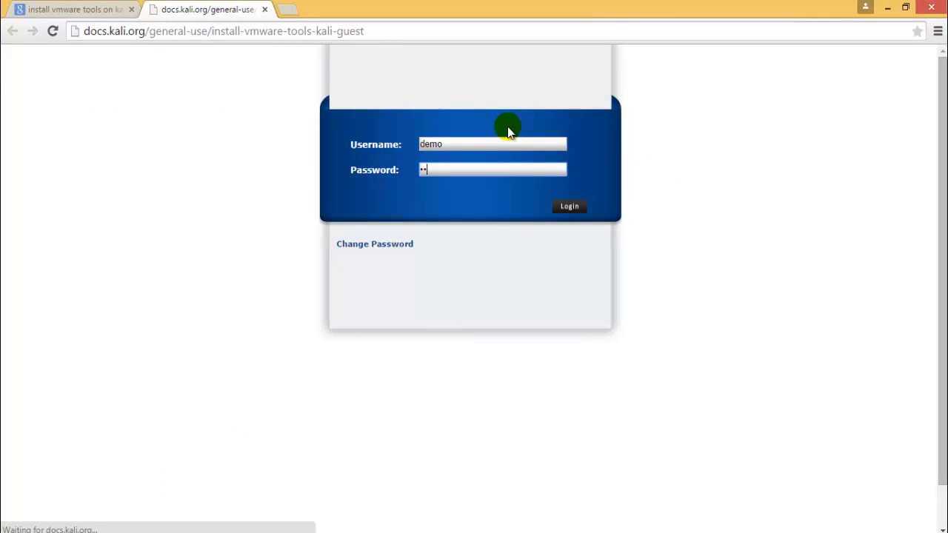
pyautogui.press('Return')
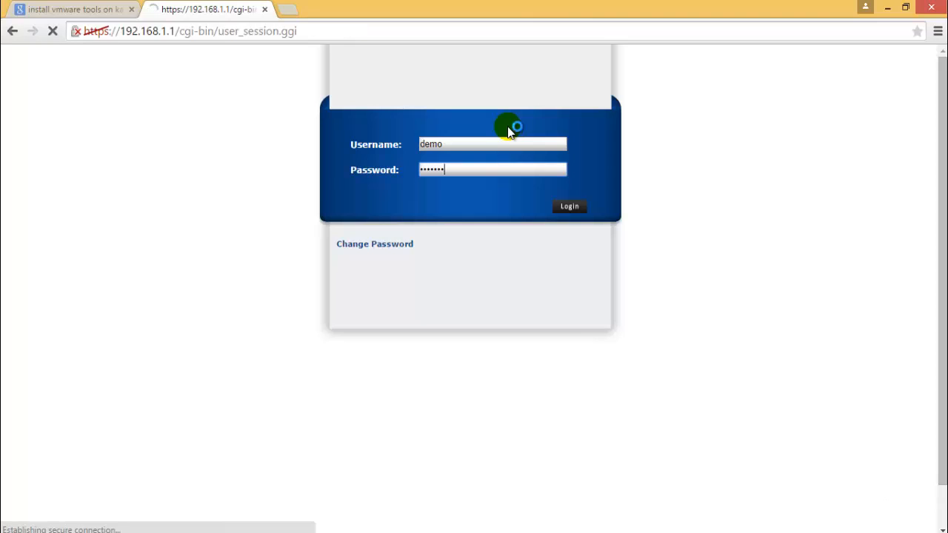
# Proceed to 192.168.1.1 despite the certificate warning and agree to log out the existing user session.
pyautogui.click(296, 320)
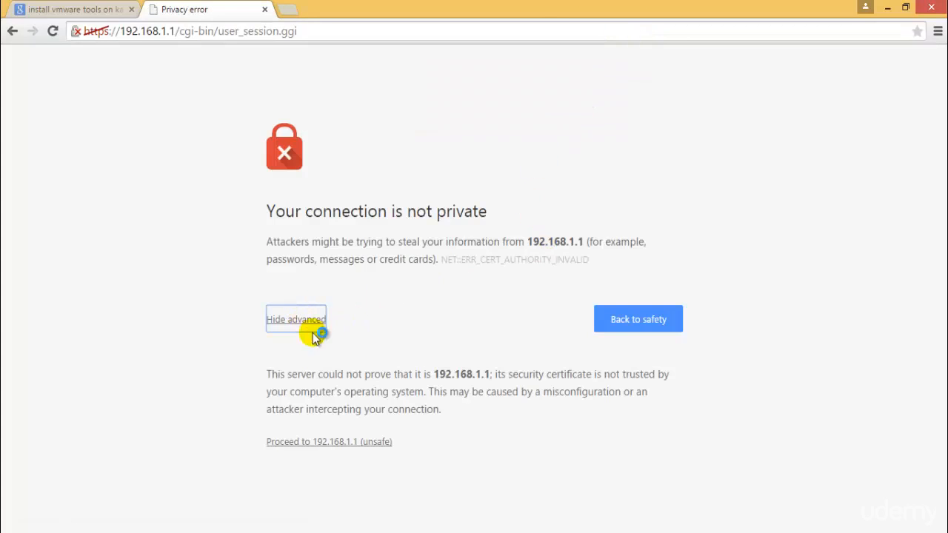
pyautogui.click(338, 441)
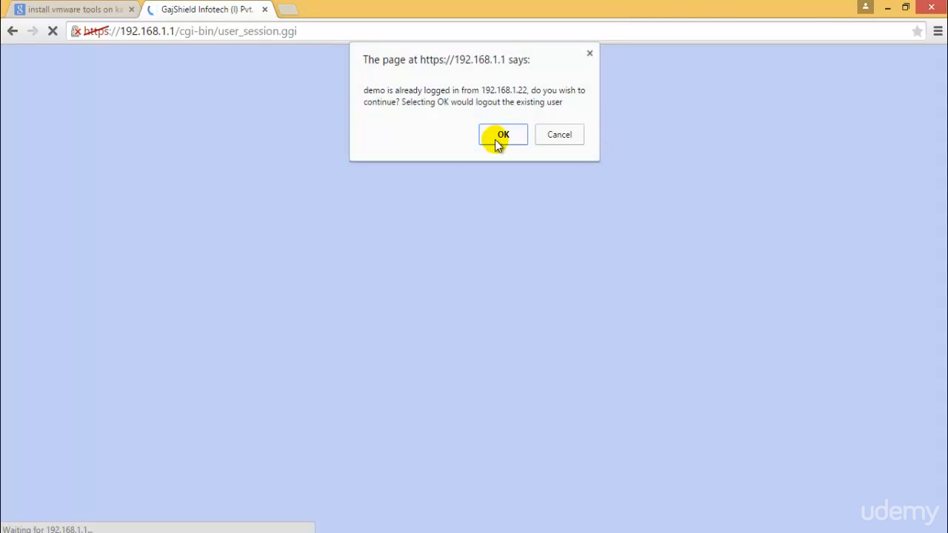
pyautogui.click(496, 139)
pyautogui.click(813, 140)
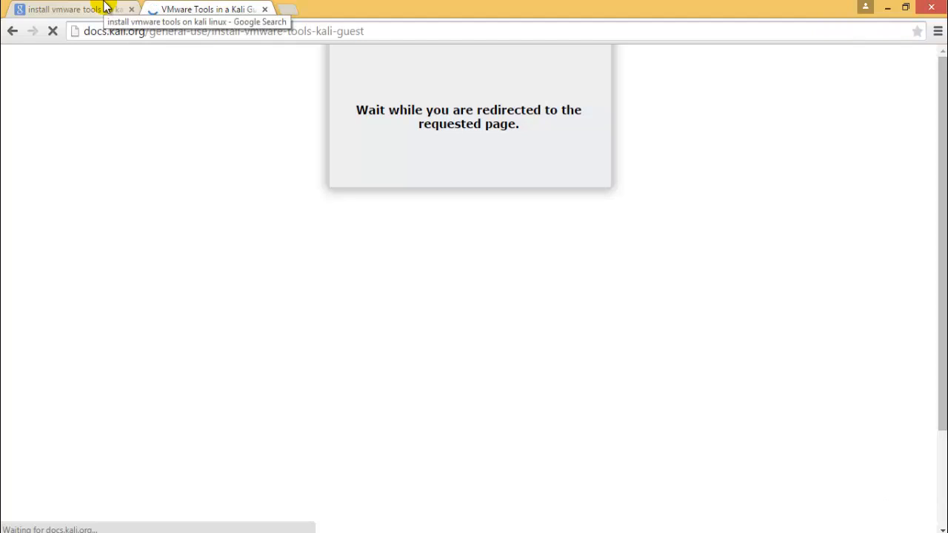
# Check the Windows 7 and Kali Linux virtual machines in VMware Workstation and read the VMware Tools installation instructions on the Kali docs page.
pyautogui.click(235, 532)
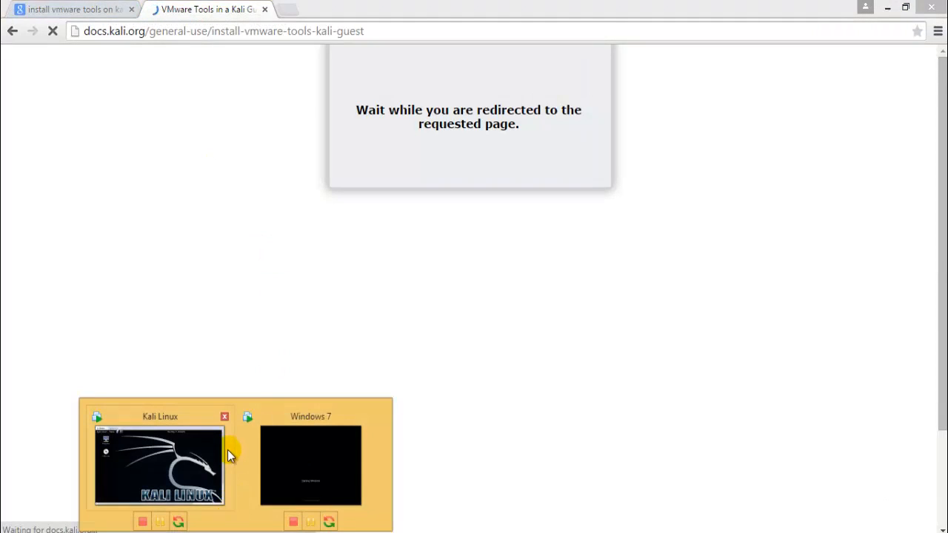
pyautogui.click(318, 447)
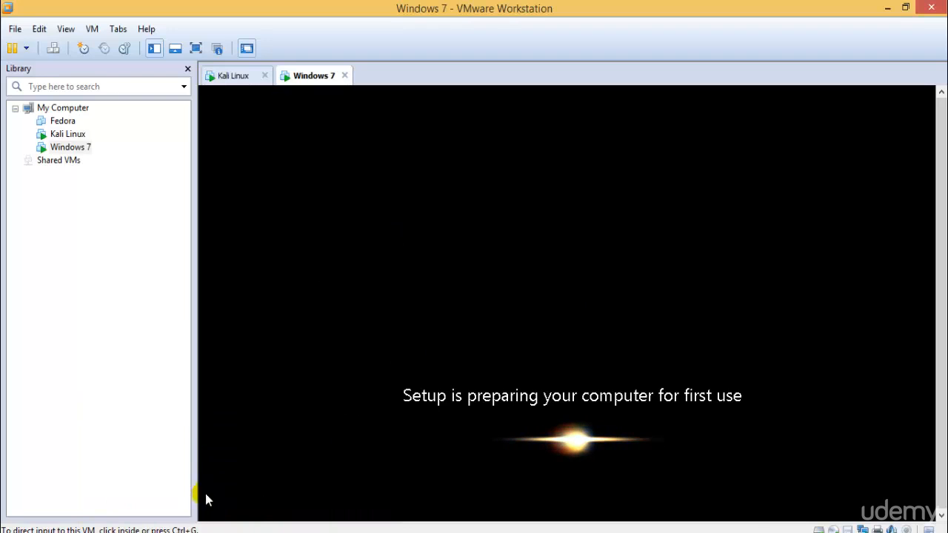
pyautogui.click(206, 532)
pyautogui.click(158, 456)
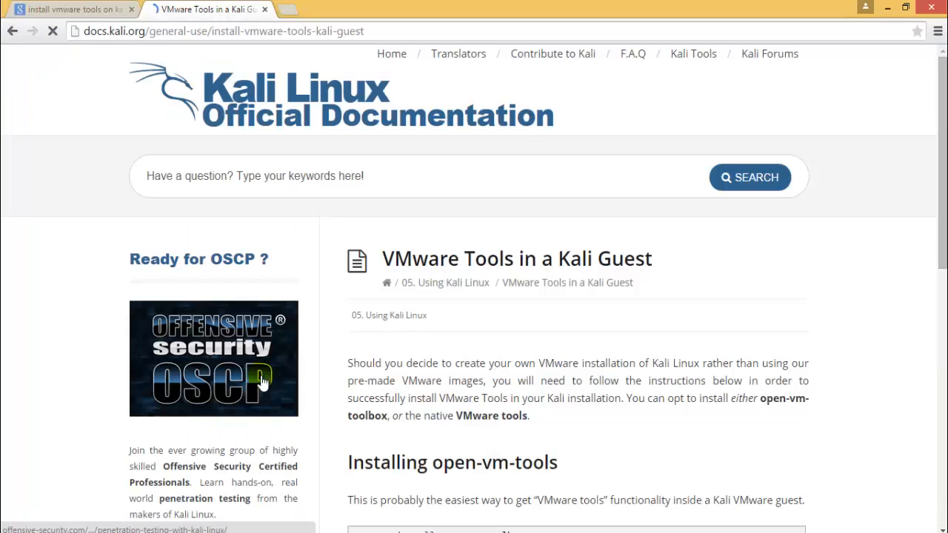
pyautogui.scroll(-8, 559, 366)
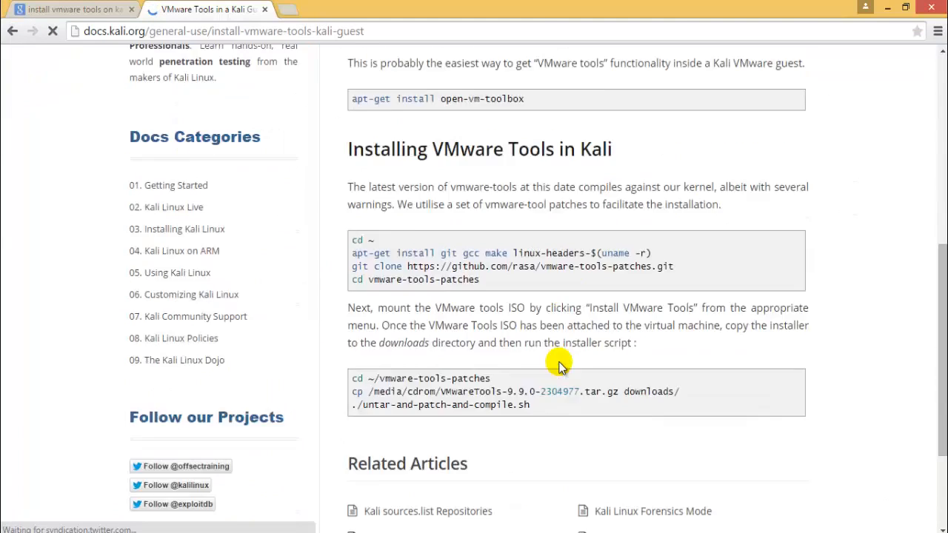
pyautogui.scroll(3, 559, 366)
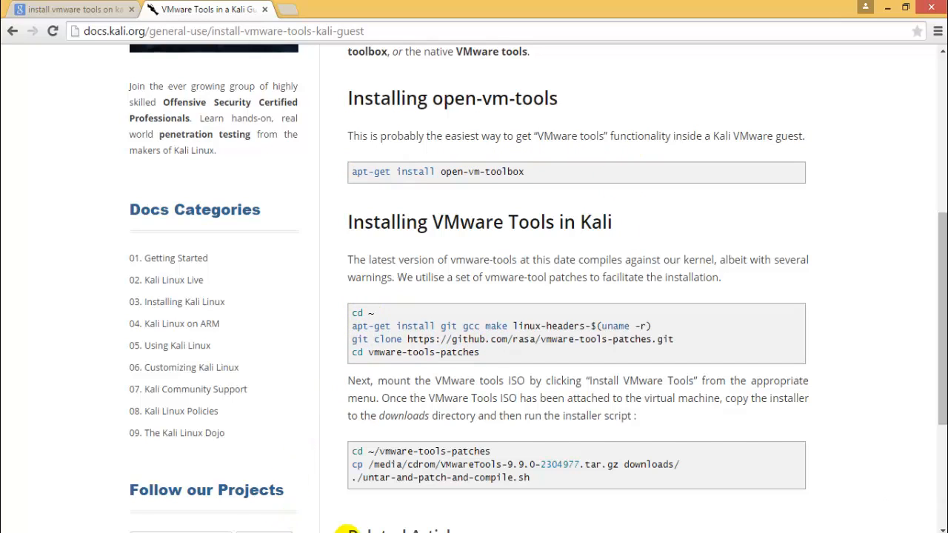
# Return to the Kali virtual machine, open the VMware Tools disc from its desktop and move the file window clear of the desktop icons.
pyautogui.click(232, 532)
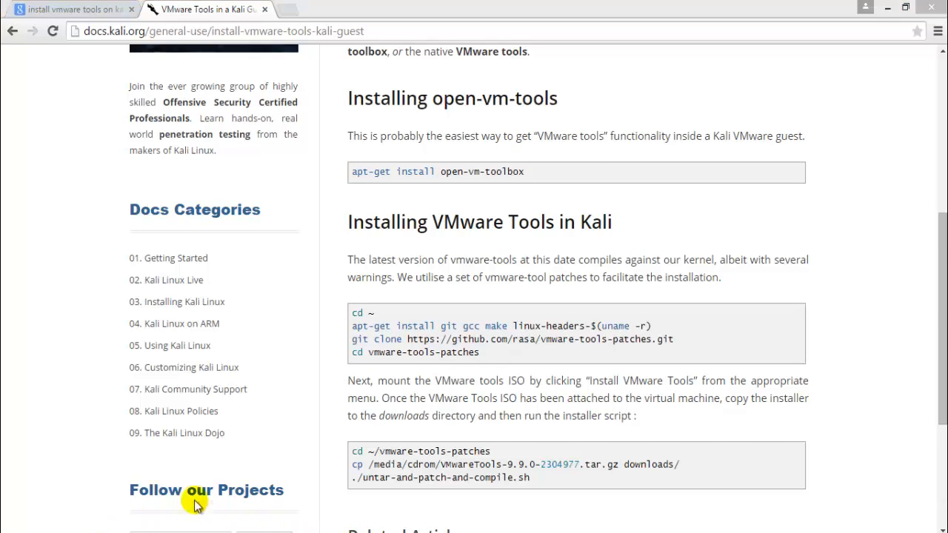
pyautogui.click(195, 503)
pyautogui.click(260, 211)
pyautogui.rightClick(281, 213)
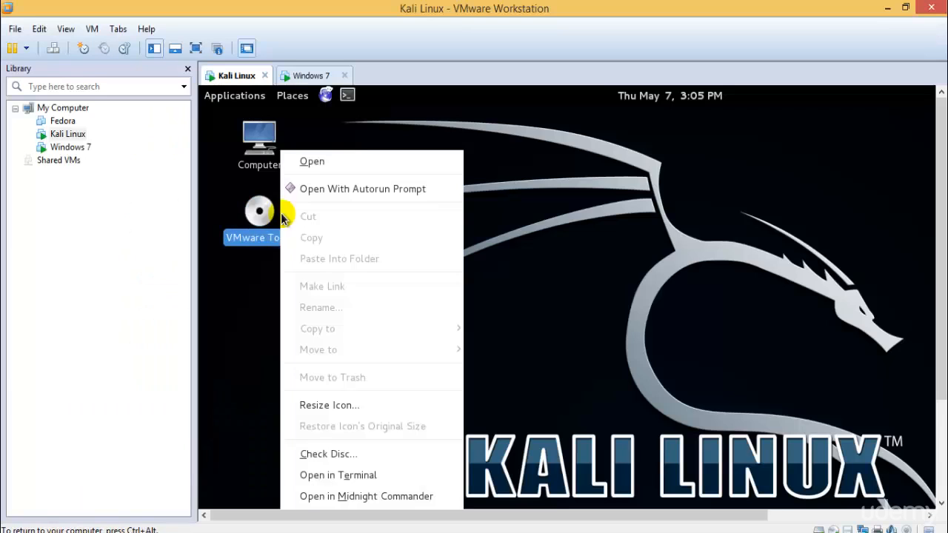
pyautogui.click(361, 168)
pyautogui.moveTo(488, 143); pyautogui.dragTo(455, 142)
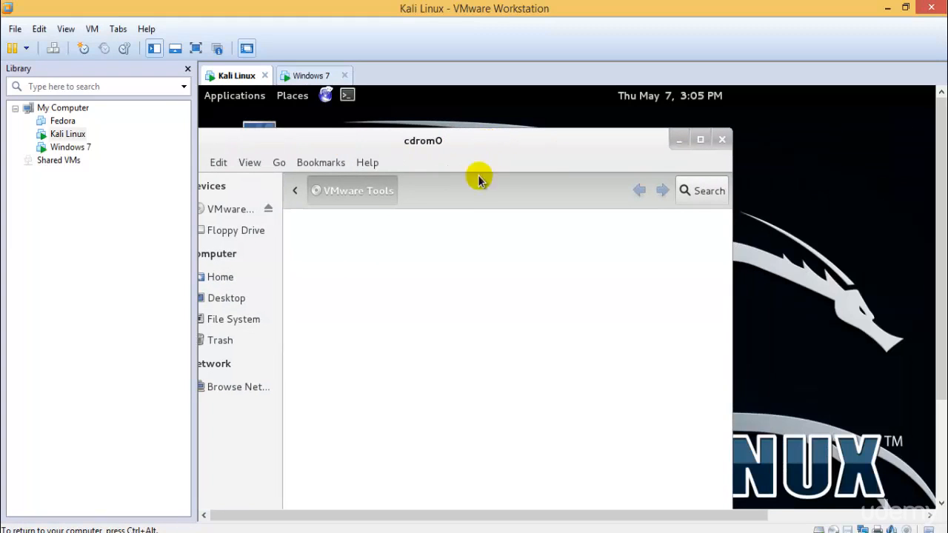
pyautogui.moveTo(369, 139); pyautogui.dragTo(541, 163)
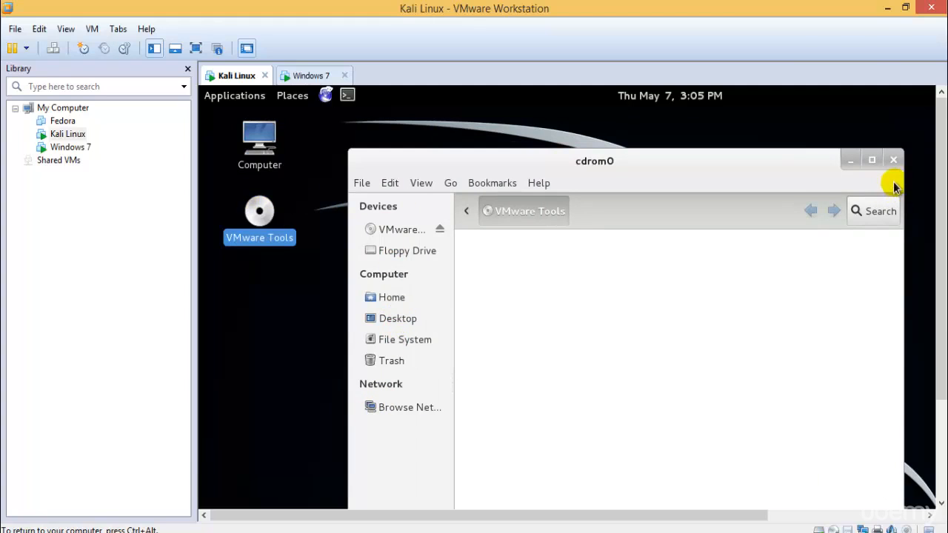
# Look through the VMware Tools disc, Home, Desktop, File System and Trash locations for the installer files and close the file window.
pyautogui.click(411, 230)
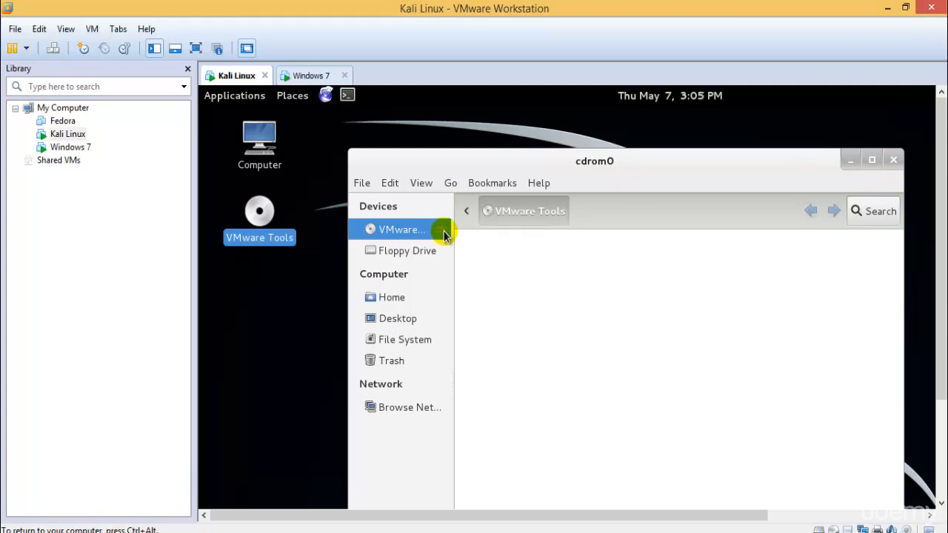
pyautogui.click(411, 297)
pyautogui.click(410, 320)
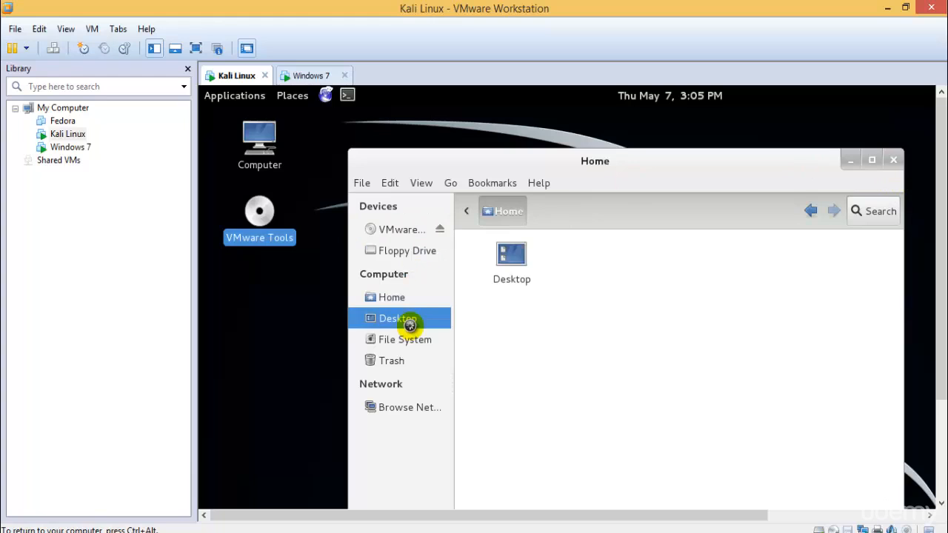
pyautogui.click(417, 344)
pyautogui.click(408, 360)
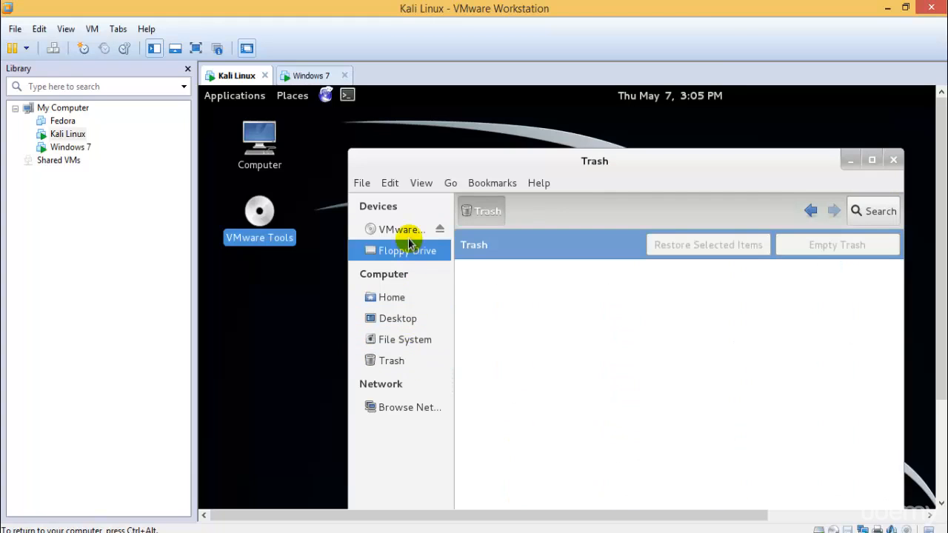
pyautogui.click(409, 231)
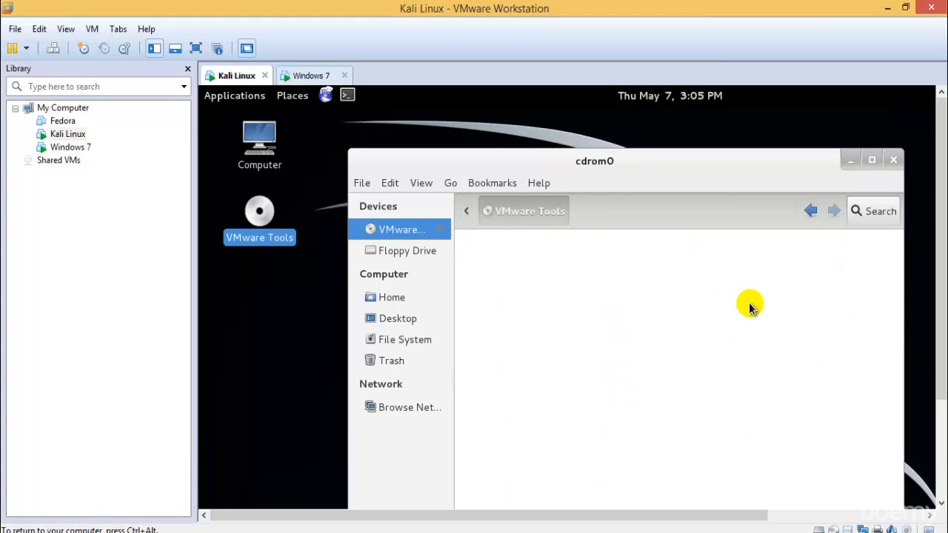
pyautogui.click(893, 159)
# Switch to the Windows 7 virtual machine, set the user name to TestUser in the Windows setup and continue.
pyautogui.hotkey('ctrl', 'Tab')
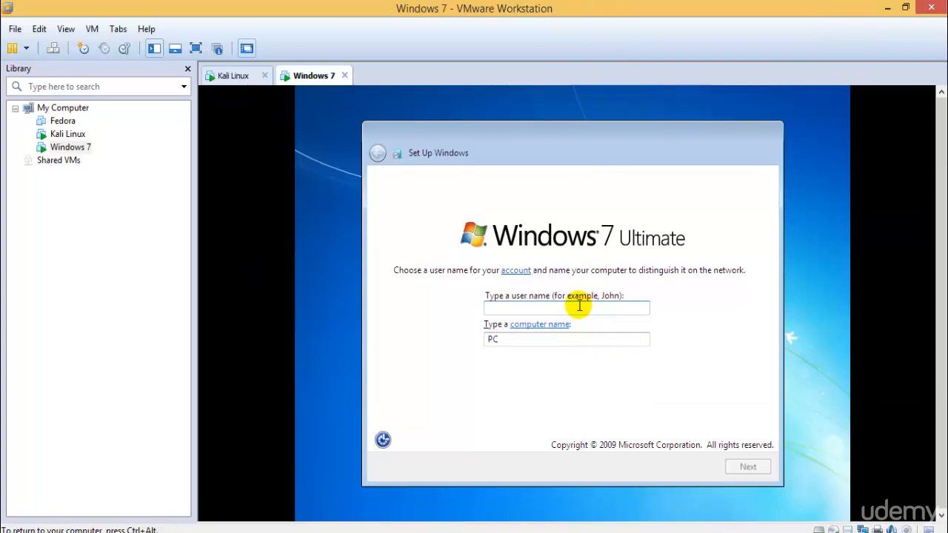
pyautogui.write('TestUser')
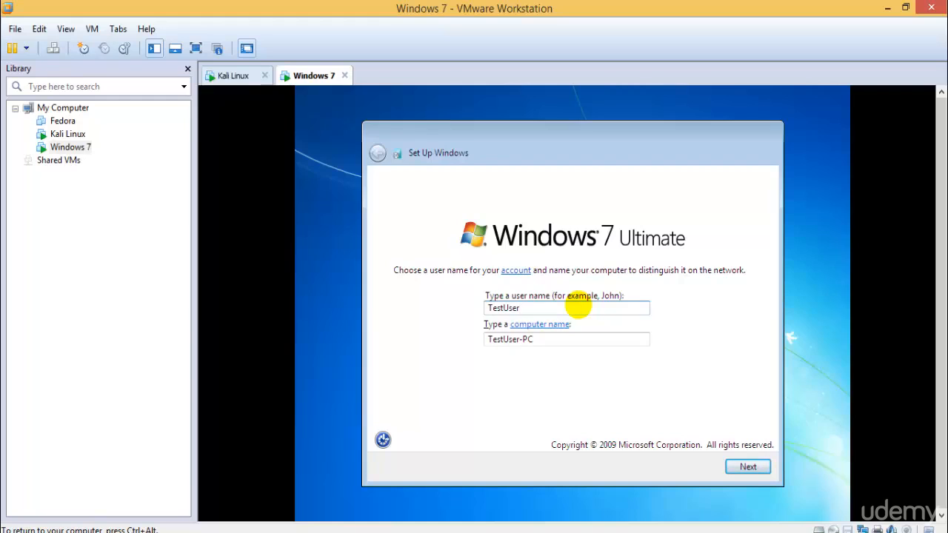
pyautogui.press('Return')
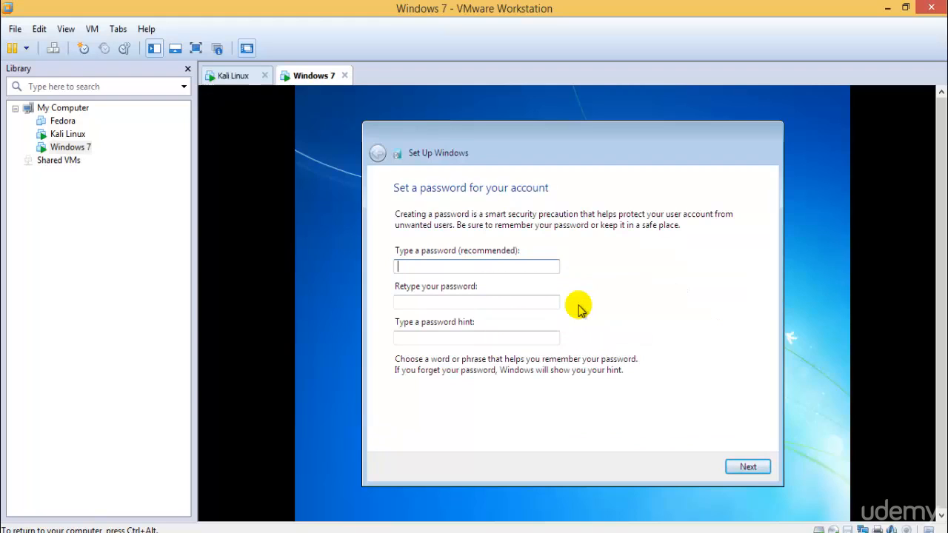
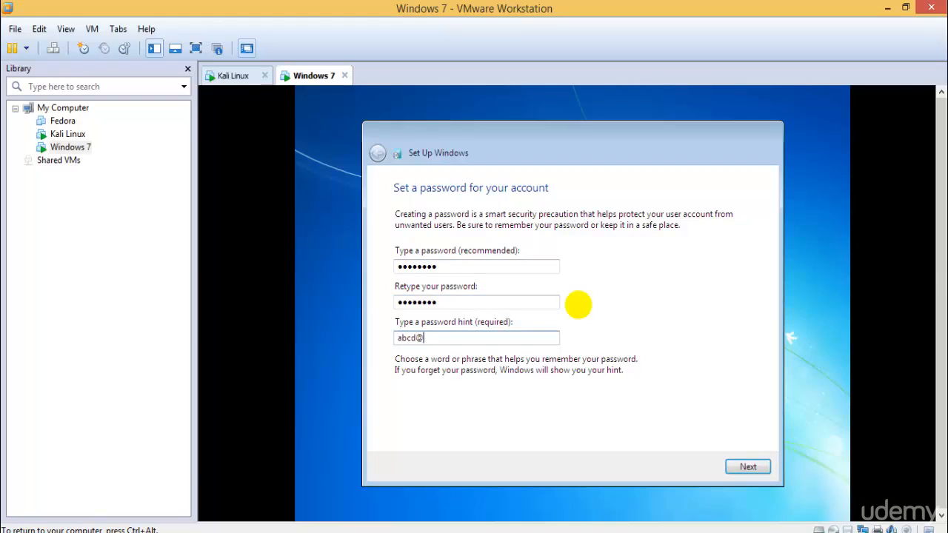
# Enter and confirm the account password in the Windows 7 setup, fill in the password hint and continue.
pyautogui.press('Return')
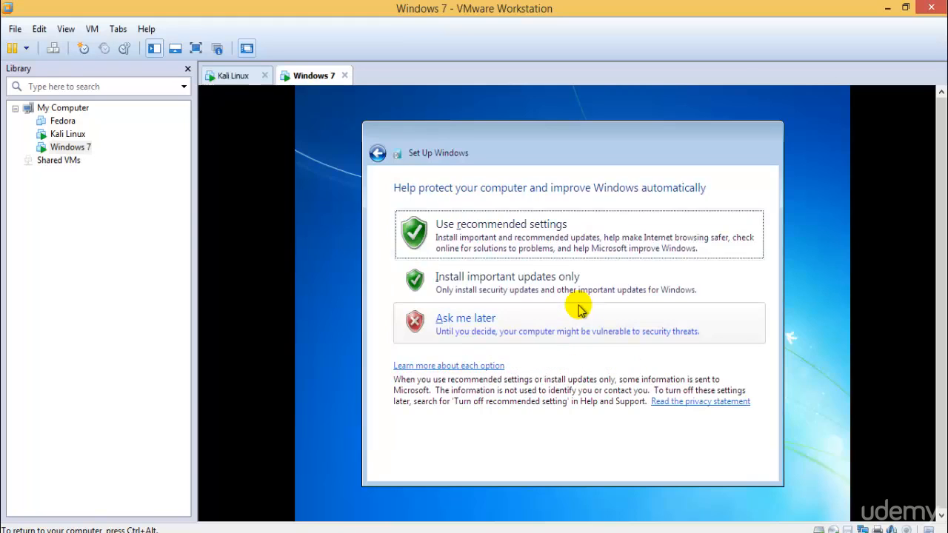
# Choose Ask me later for the update protection, accept the date and time settings and set the location to Home network.
pyautogui.click(504, 322)
pyautogui.click(750, 464)
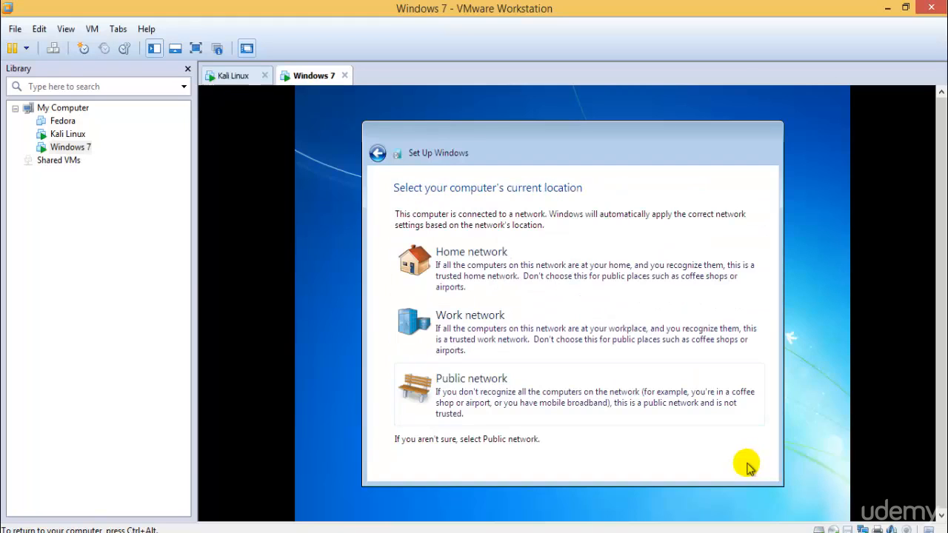
pyautogui.click(522, 265)
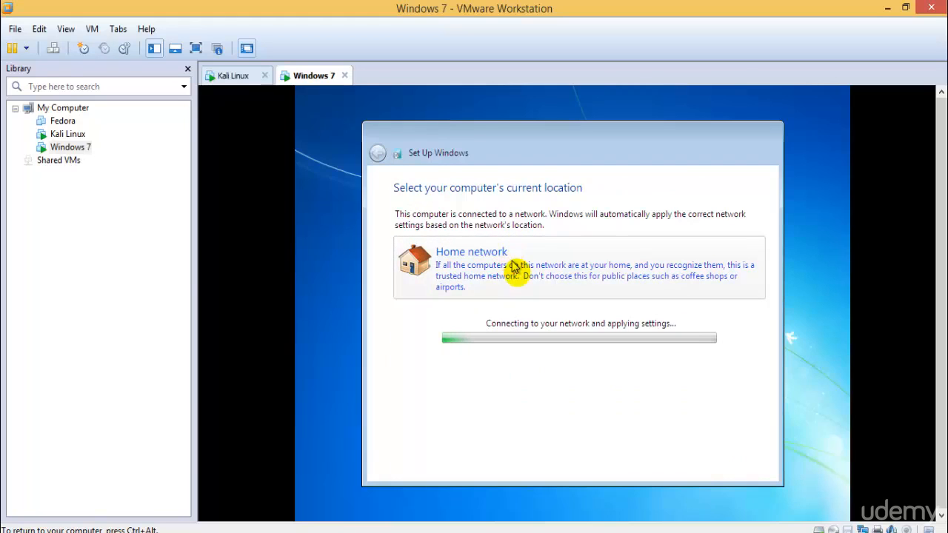
# Switch to the Kali Linux virtual machine and eject the VMware Tools disc from its desktop.
pyautogui.click(230, 74)
pyautogui.click(307, 76)
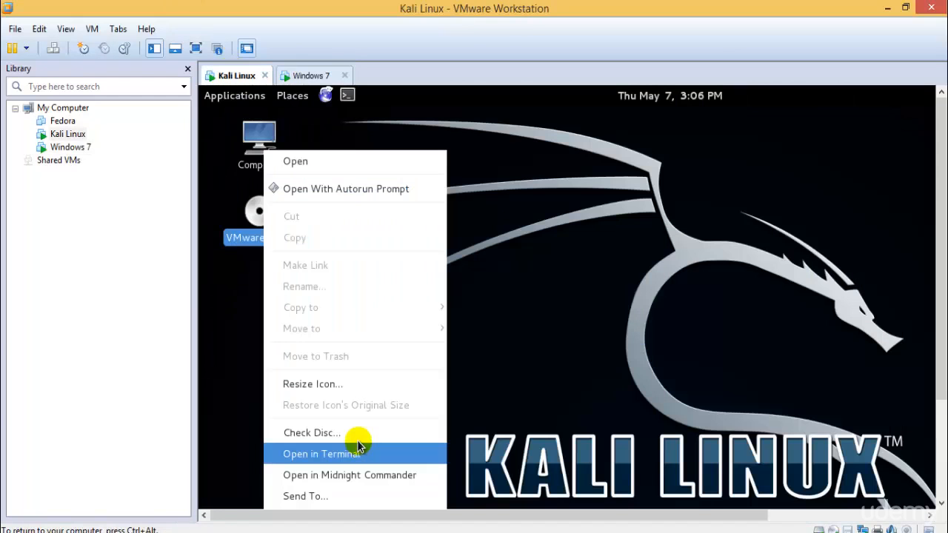
pyautogui.moveTo(942, 249); pyautogui.dragTo(942, 355)
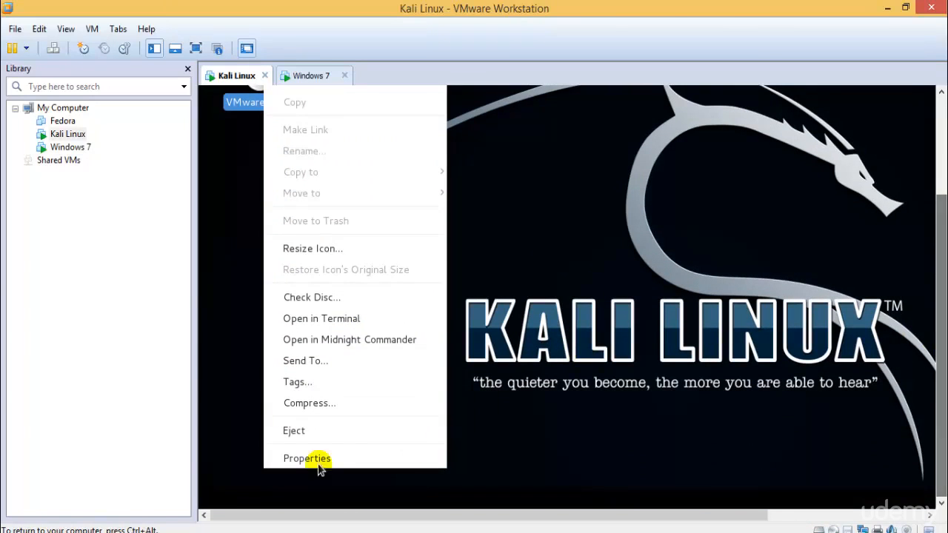
pyautogui.click(307, 429)
pyautogui.click(941, 92)
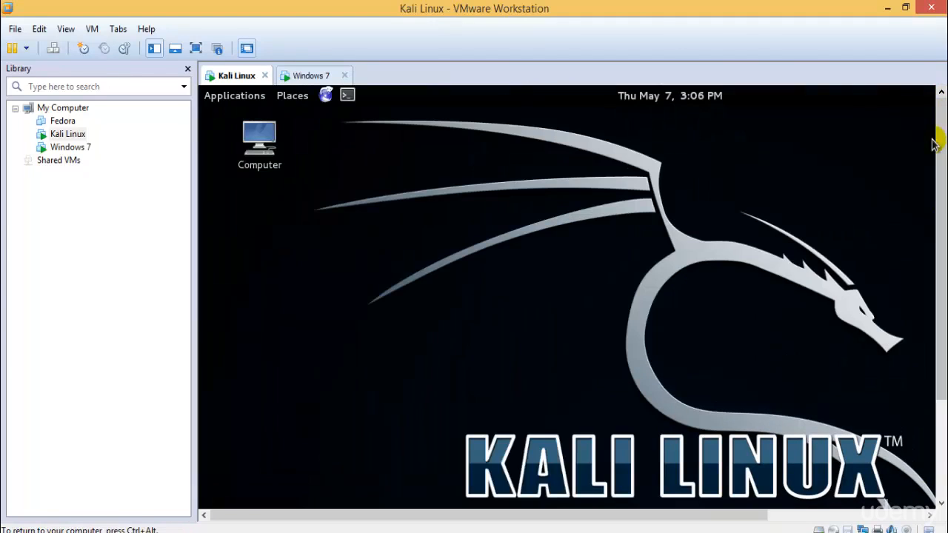
# Eject the Kali Live disc from the Kali desktop.
pyautogui.rightClick(70, 135)
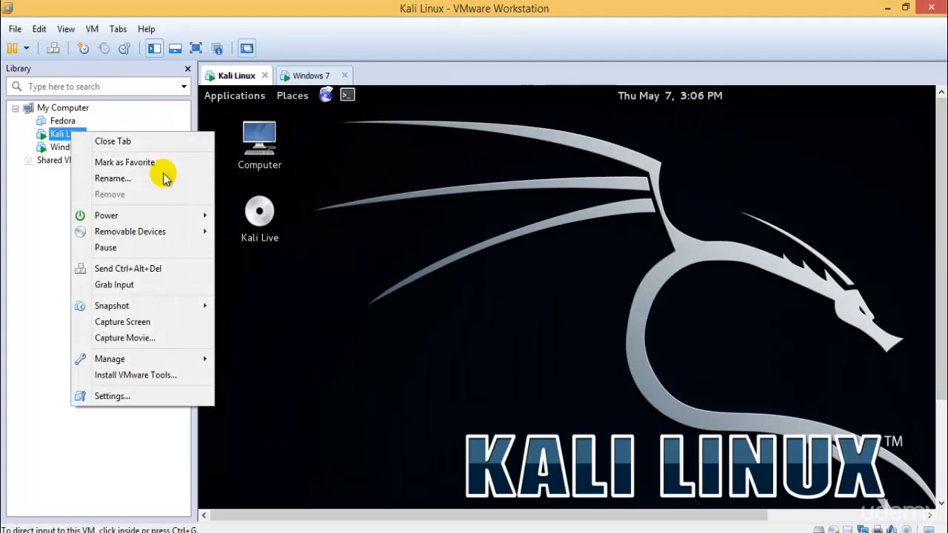
pyautogui.click(258, 212)
pyautogui.click(256, 212)
pyautogui.rightClick(252, 213)
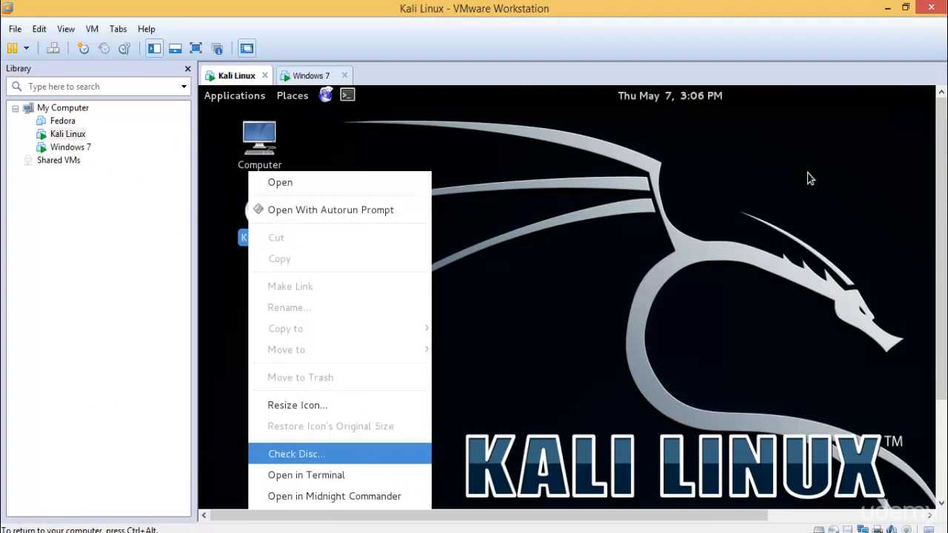
pyautogui.moveTo(939, 206); pyautogui.dragTo(937, 394)
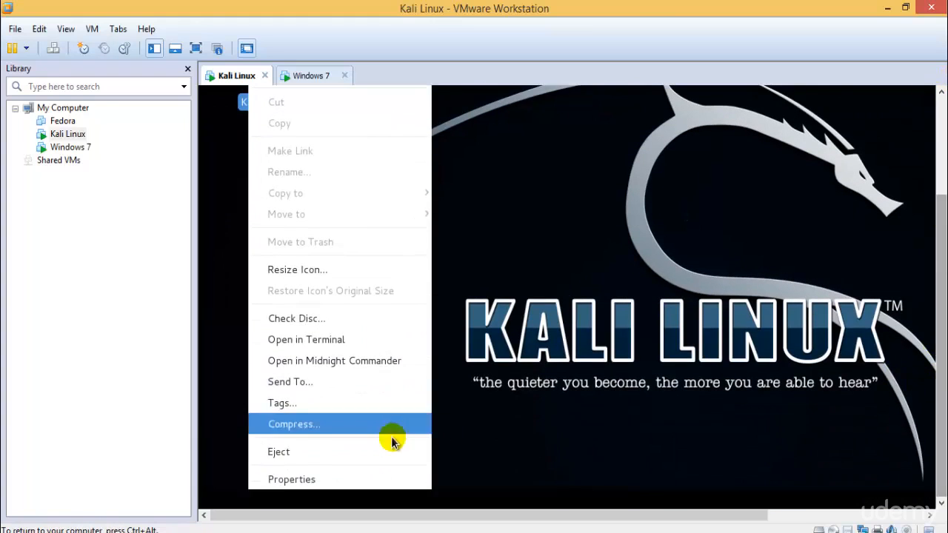
pyautogui.click(364, 451)
# Check the CD/DVD (IDE) device's connection options in the Kali Linux virtual machine settings and cancel the dialog.
pyautogui.rightClick(67, 135)
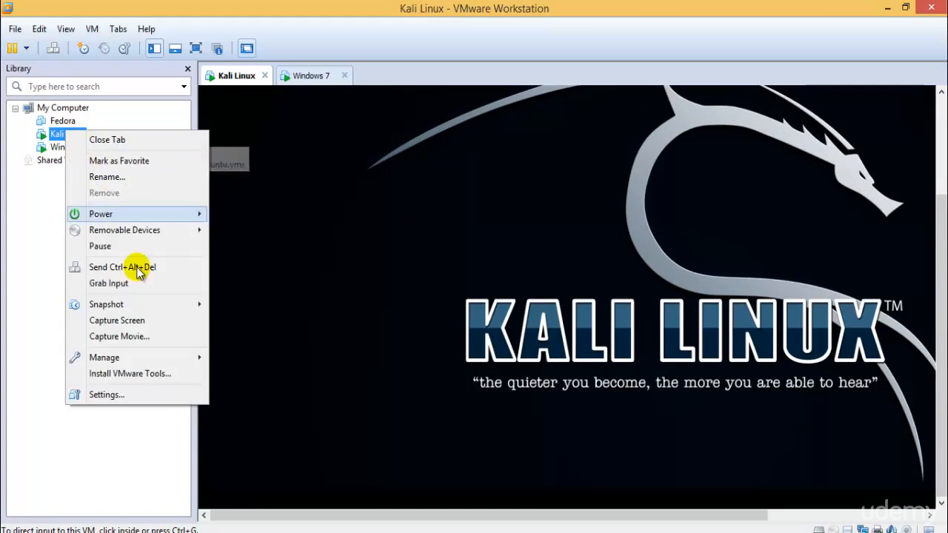
pyautogui.click(152, 389)
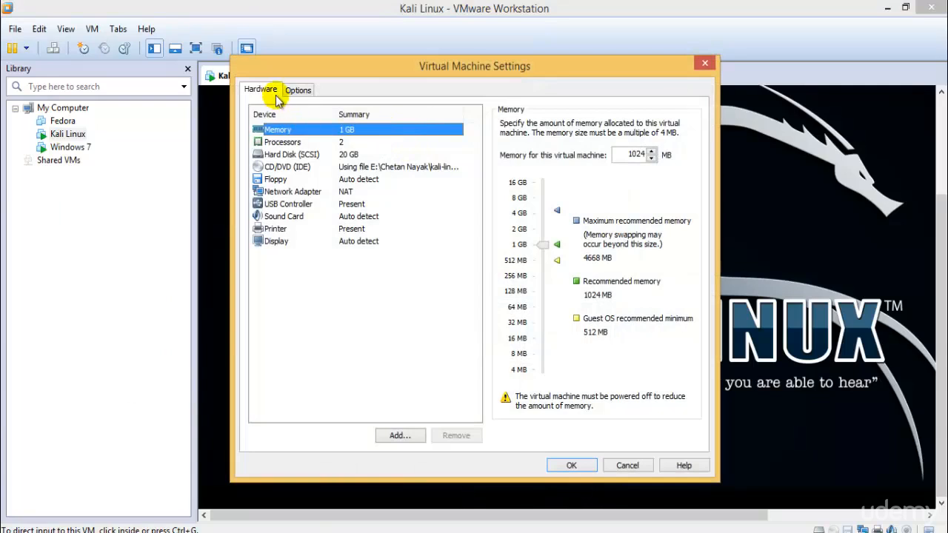
pyautogui.click(307, 154)
pyautogui.click(318, 168)
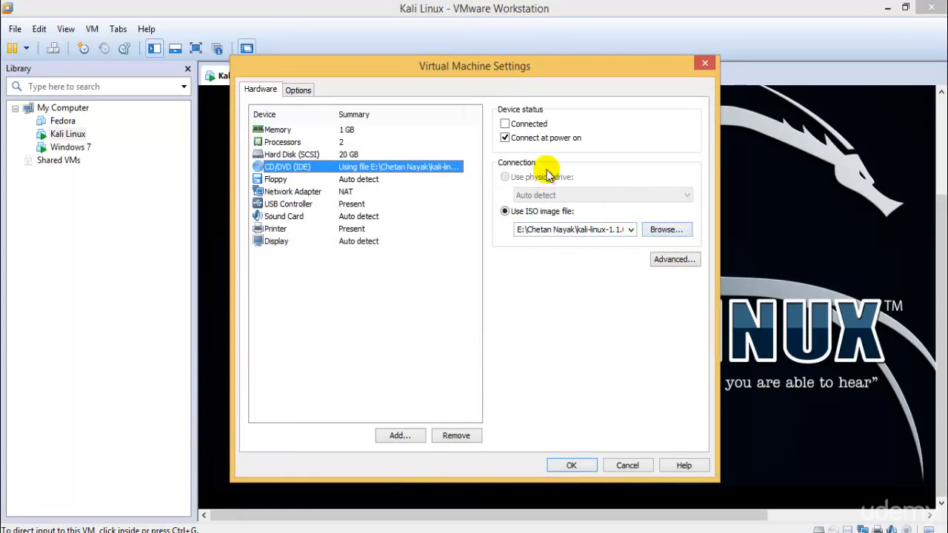
pyautogui.click(624, 465)
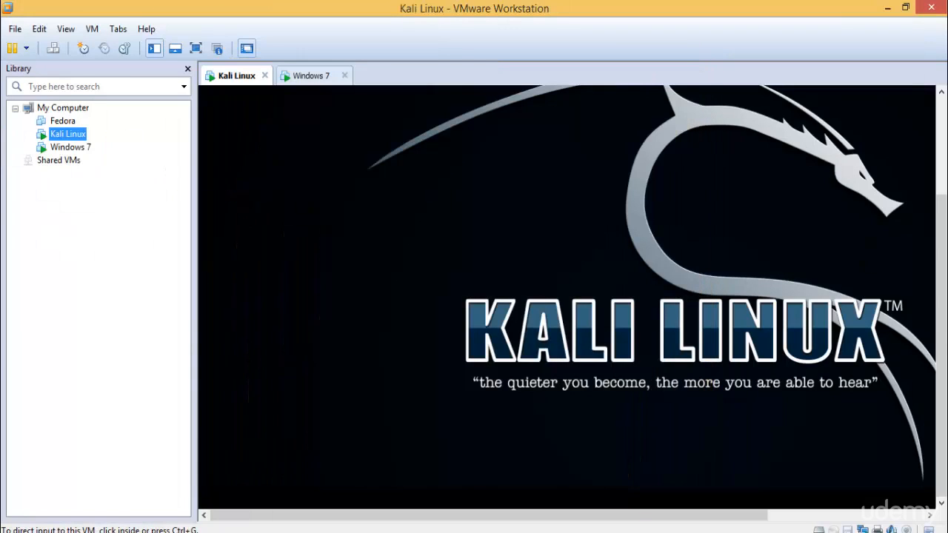
# Start the VMware Tools installation for Kali Linux, reposition the disc's file window and select VMwareTools-9.2.3-1031360.tar.gz for copying.
pyautogui.rightClick(64, 138)
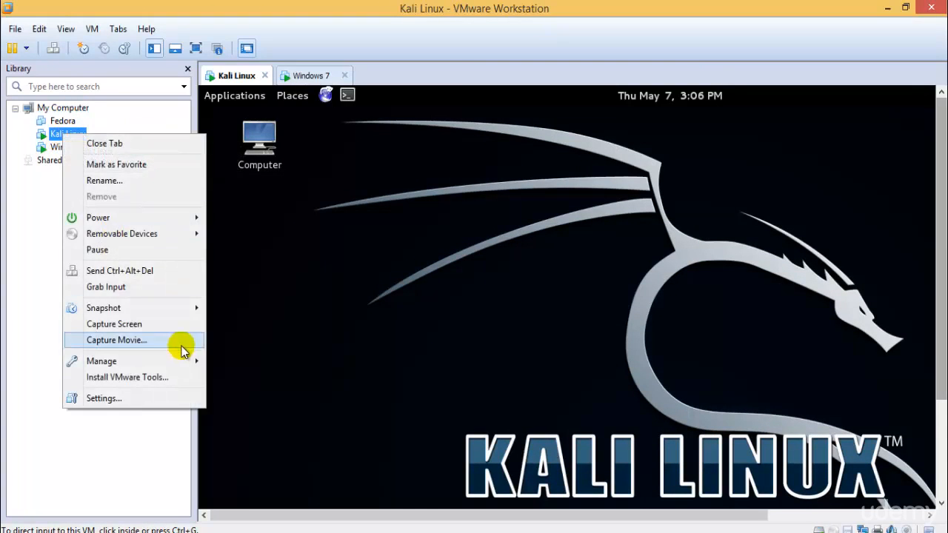
pyautogui.click(178, 375)
pyautogui.click(237, 326)
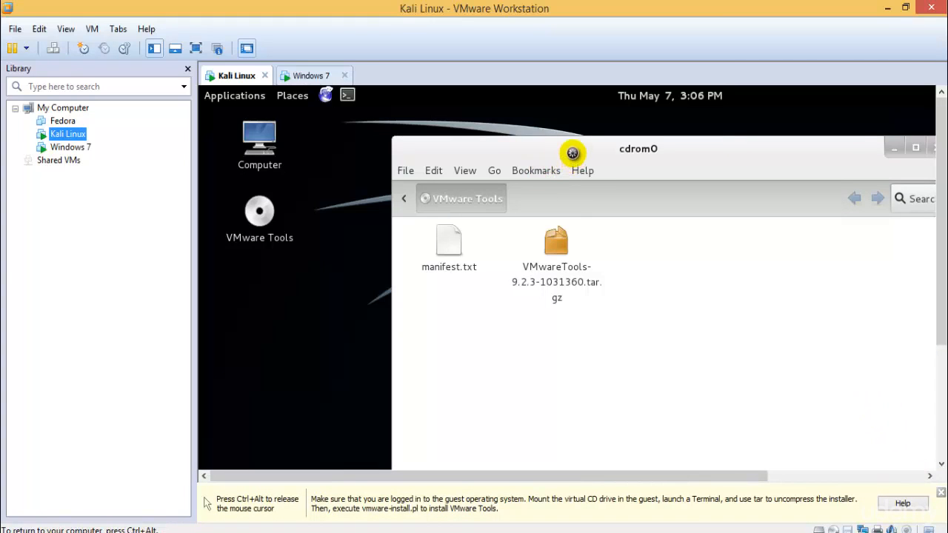
pyautogui.moveTo(571, 151); pyautogui.dragTo(513, 183)
pyautogui.click(496, 271)
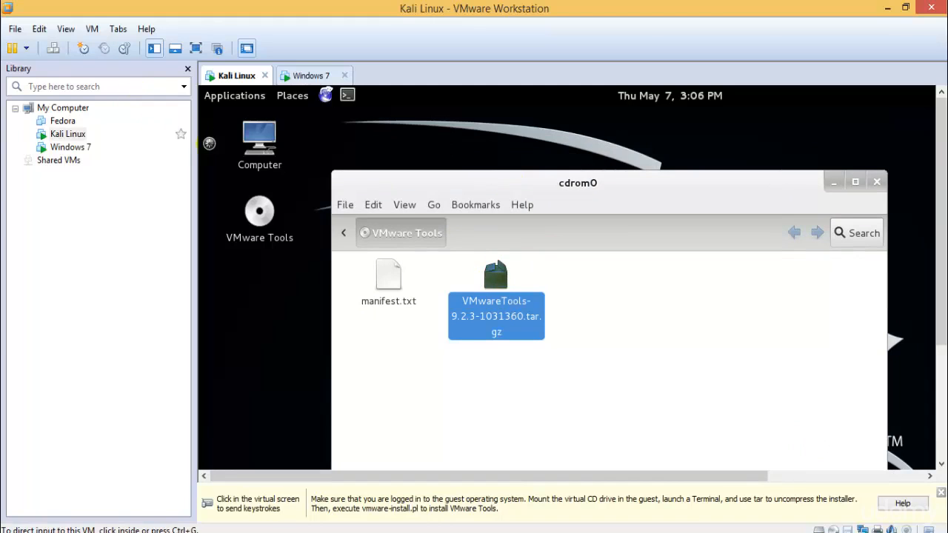
# Open the Computer location from the Kali desktop, move its window clear of the desktop icons and show the sidebar.
pyautogui.doubleClick(259, 141)
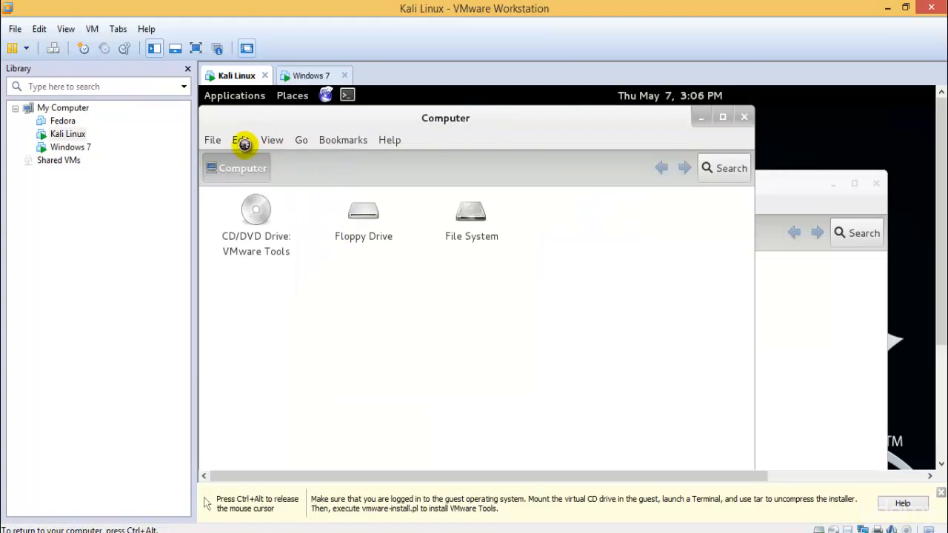
pyautogui.moveTo(482, 127); pyautogui.dragTo(589, 126)
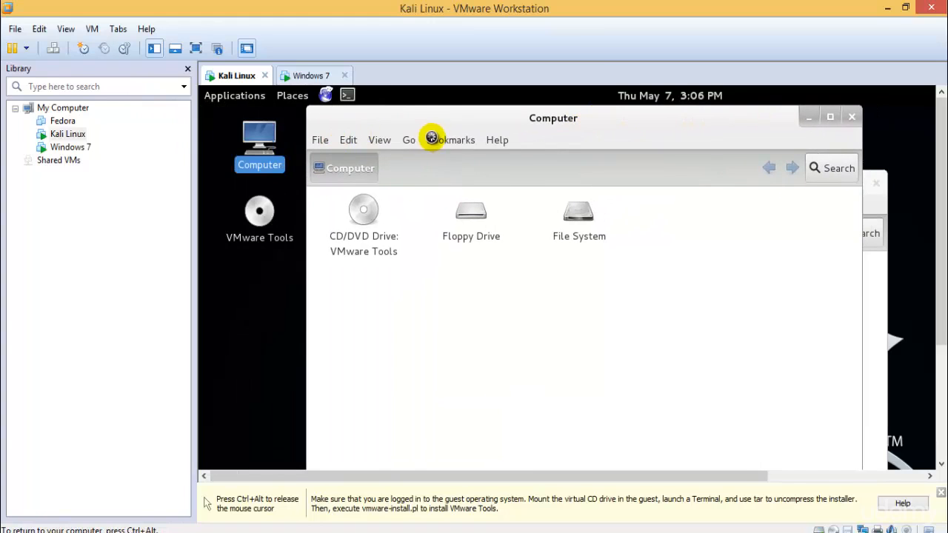
pyautogui.click(366, 134)
pyautogui.click(376, 140)
pyautogui.click(380, 140)
pyautogui.moveTo(408, 207)
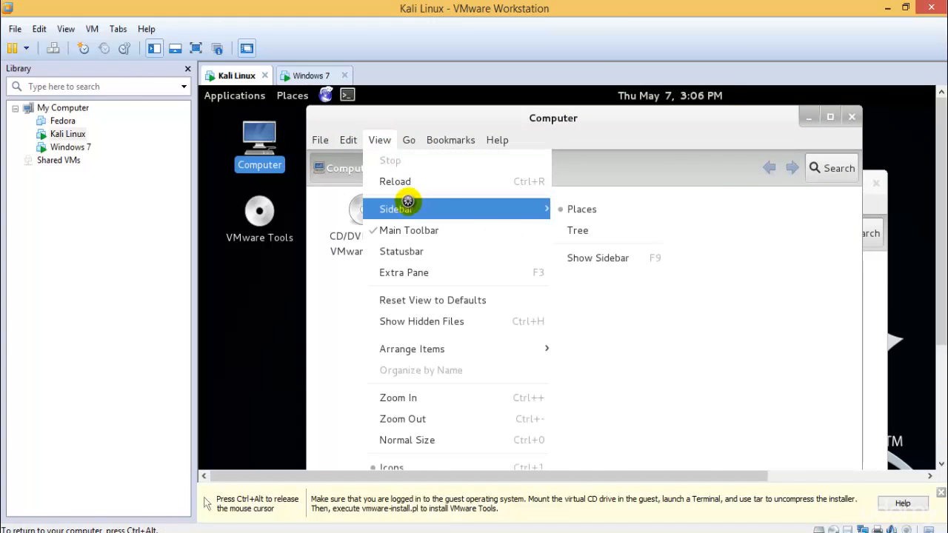
pyautogui.click(585, 253)
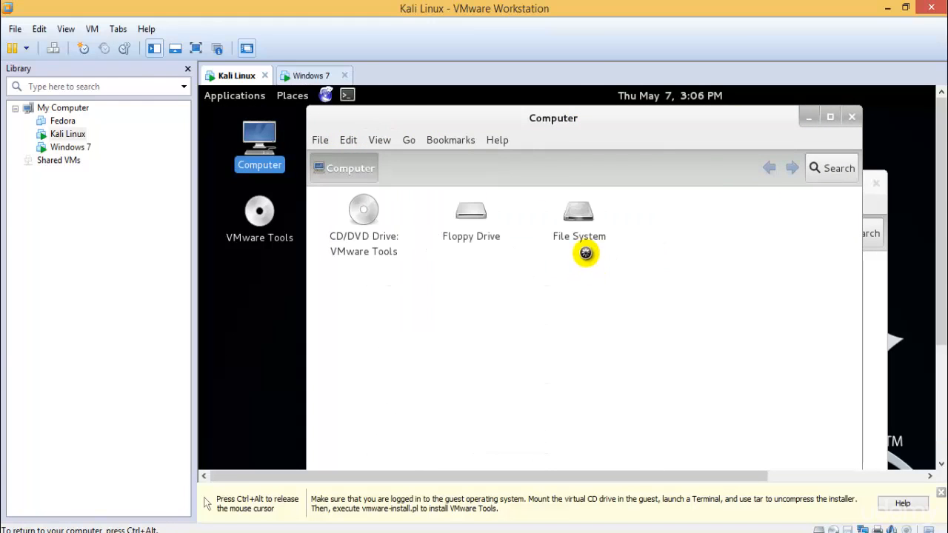
pyautogui.click(379, 140)
pyautogui.moveTo(458, 207)
pyautogui.click(612, 255)
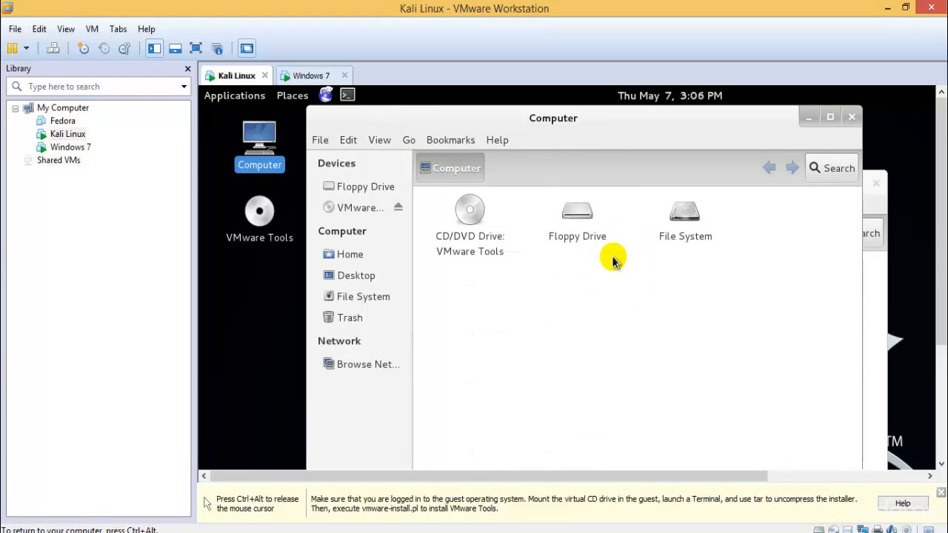
# Paste the copied VMwareTools-9.2.3-1031360.tar.gz archive into the Home folder and close the cdrom0 window.
pyautogui.click(351, 255)
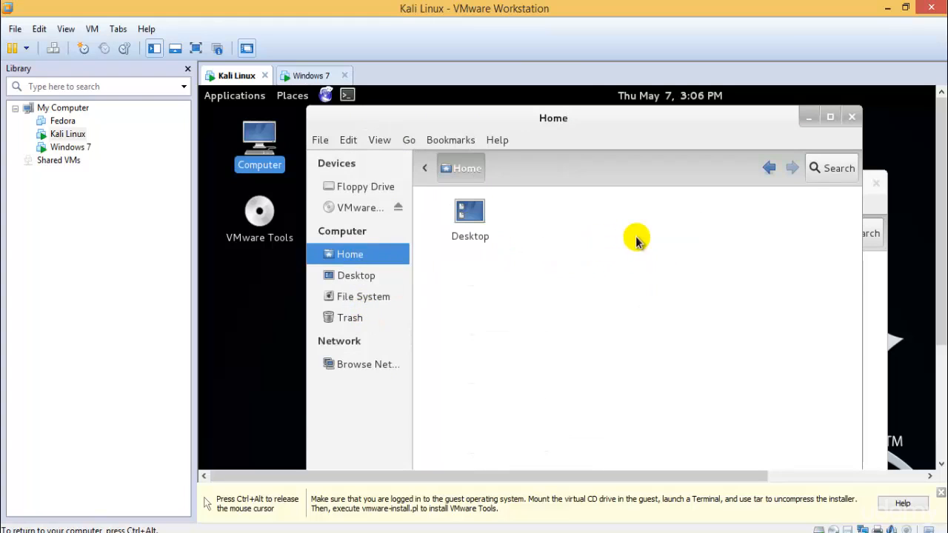
pyautogui.hotkey('ctrl', 'v')
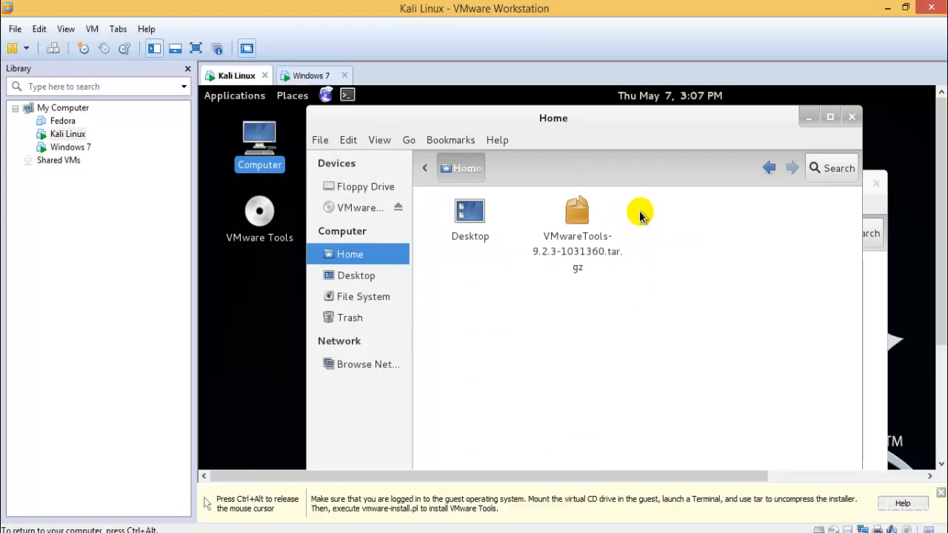
pyautogui.click(874, 184)
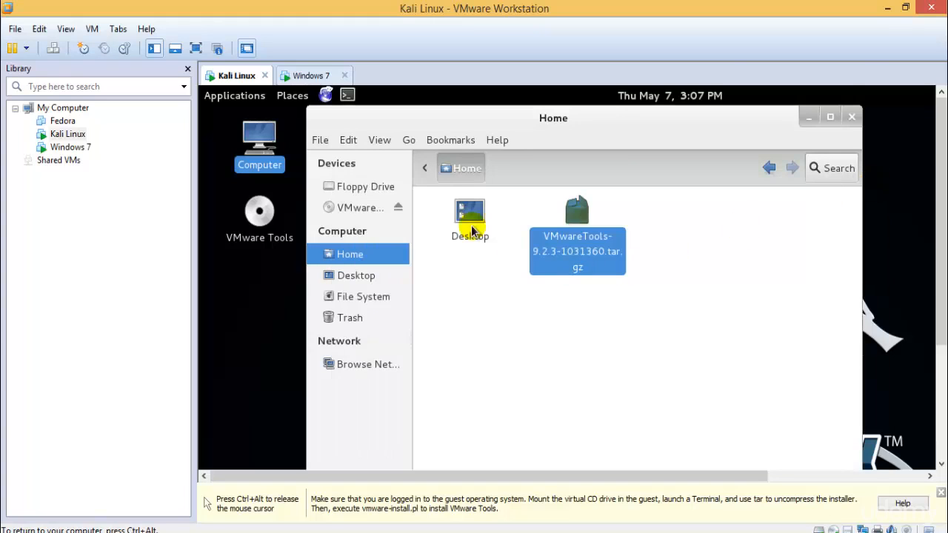
# Switch to the Windows 7 virtual machine and skip the OEM logo and information selection.
pyautogui.click(312, 75)
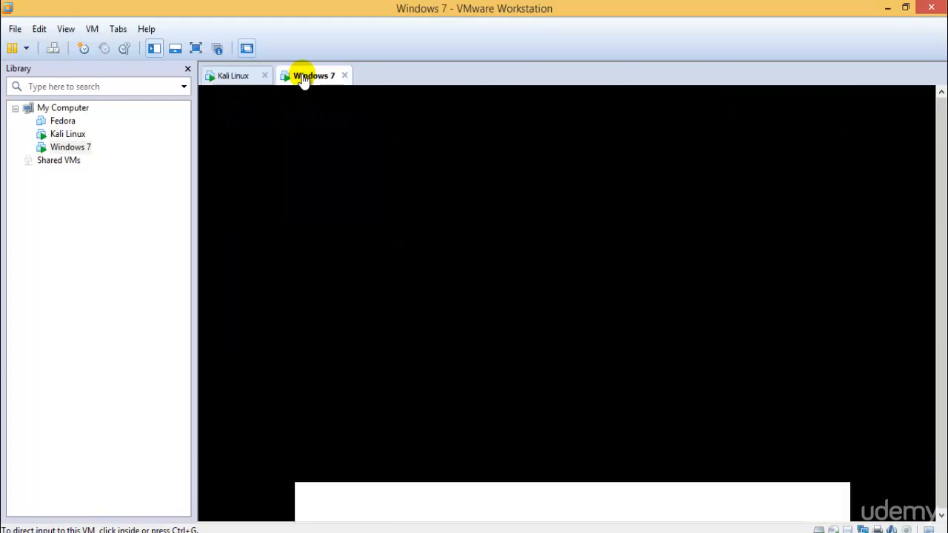
pyautogui.click(582, 341)
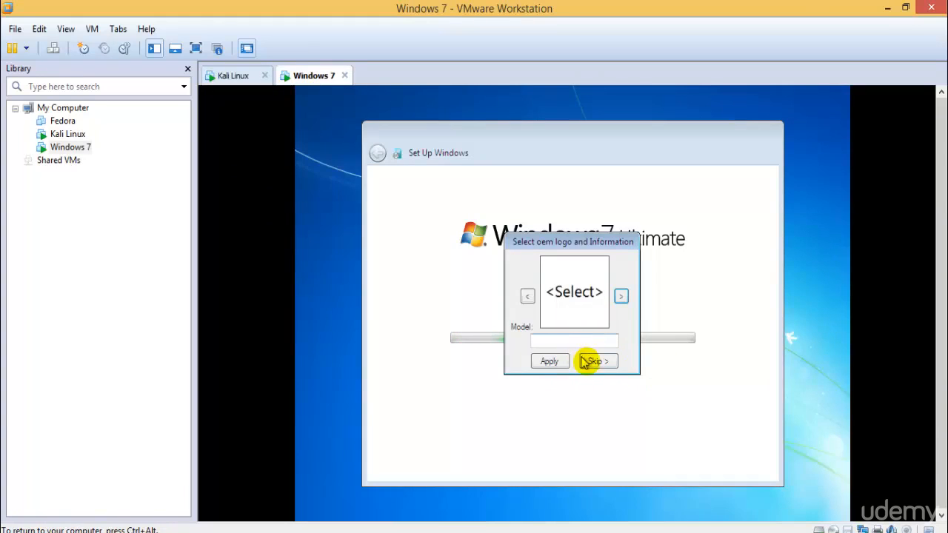
pyautogui.click(591, 361)
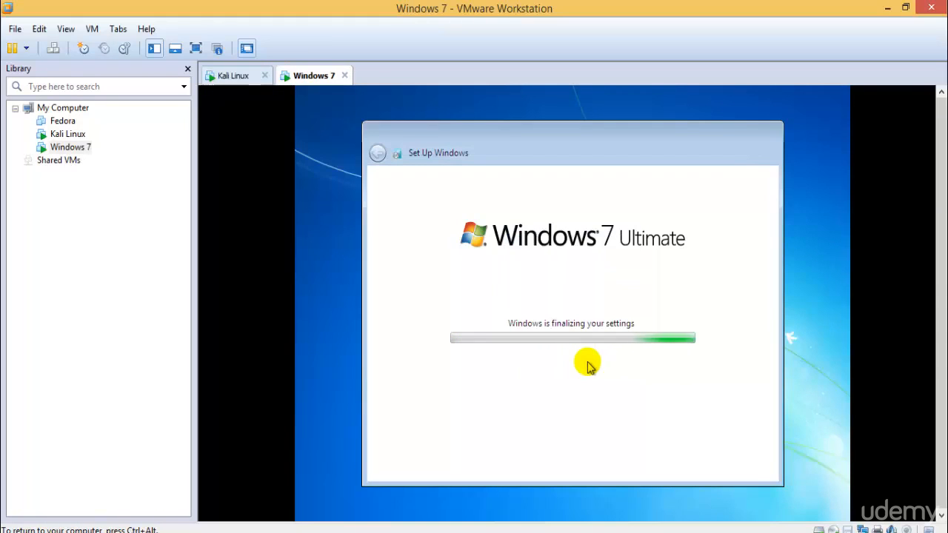
pyautogui.hotkey('ctrl', 'alt')
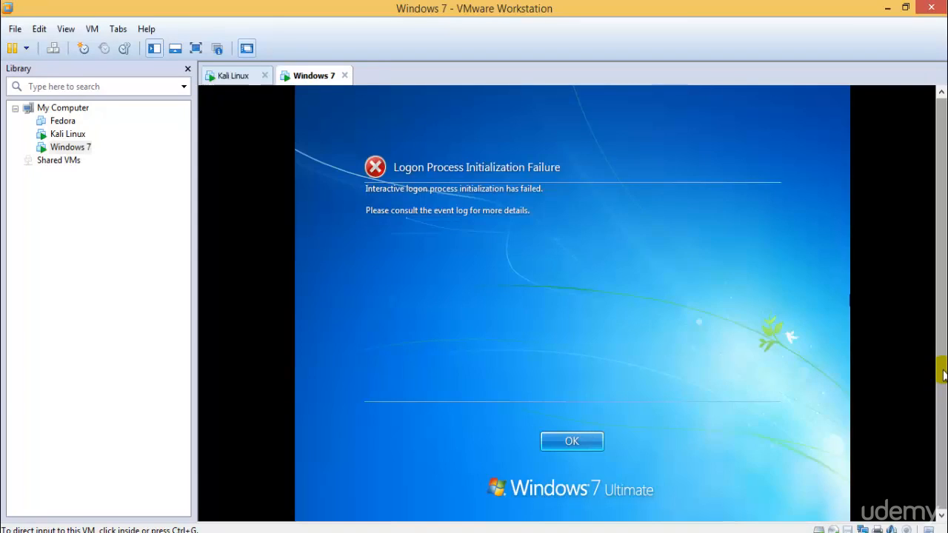
pyautogui.click(528, 375)
pyautogui.click(596, 438)
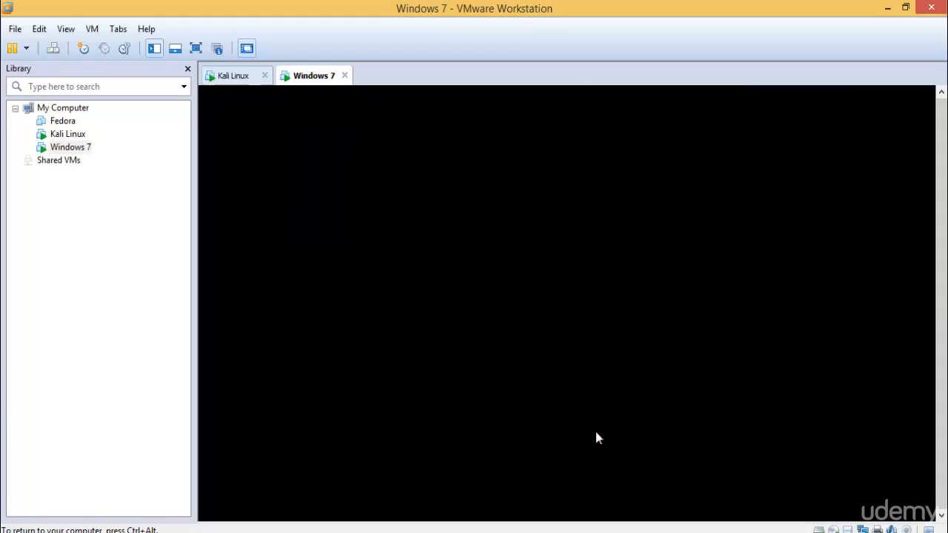
# Return to the Kali Linux virtual machine, show it in full screen and close the Home folder window.
pyautogui.hotkey('ctrl', 'alt')
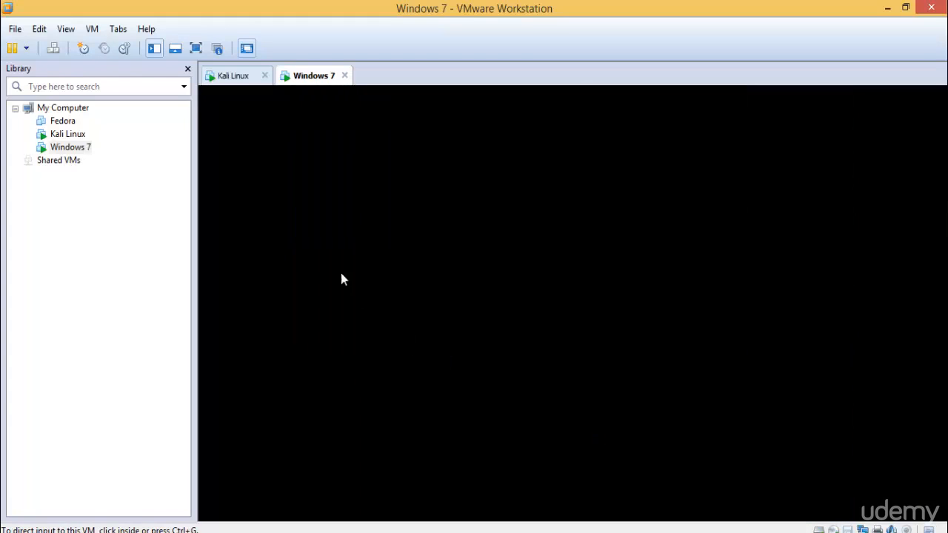
pyautogui.click(237, 77)
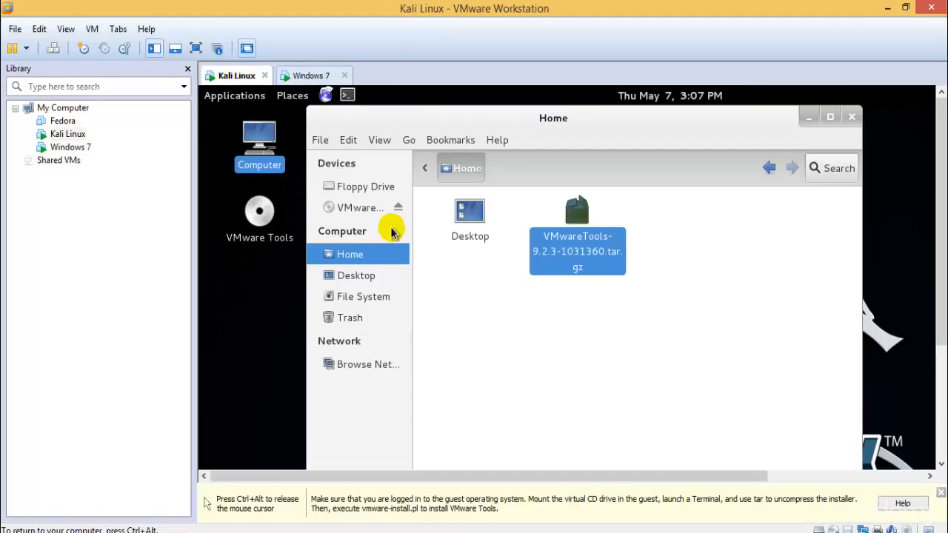
pyautogui.click(194, 49)
pyautogui.click(470, 249)
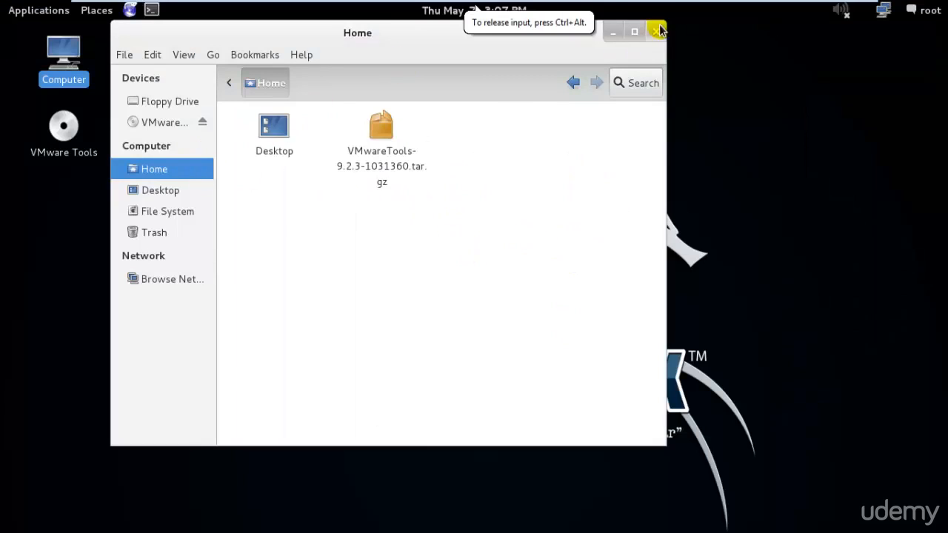
pyautogui.click(657, 30)
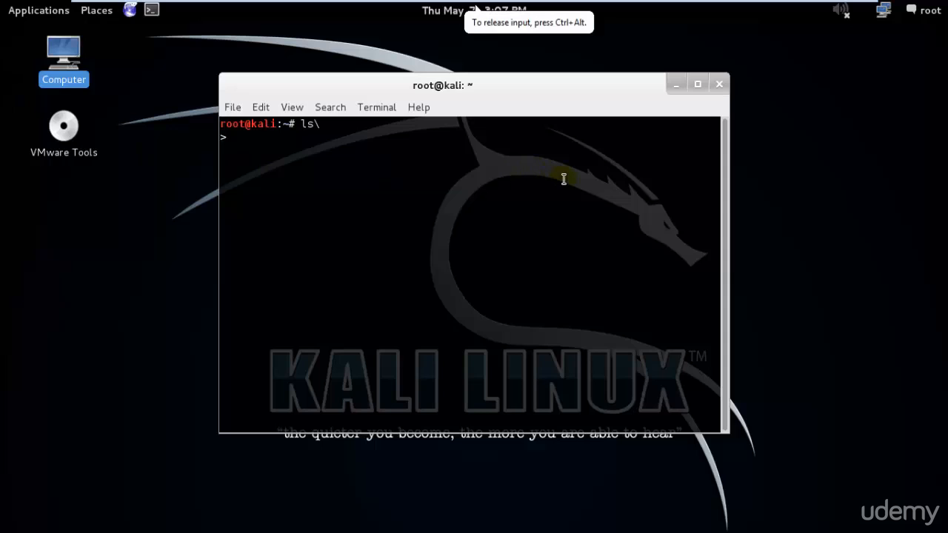
# Cancel the permanent deletion of the VMware Tools archive and replace the terminal window with a new terminal.
pyautogui.click(732, 205)
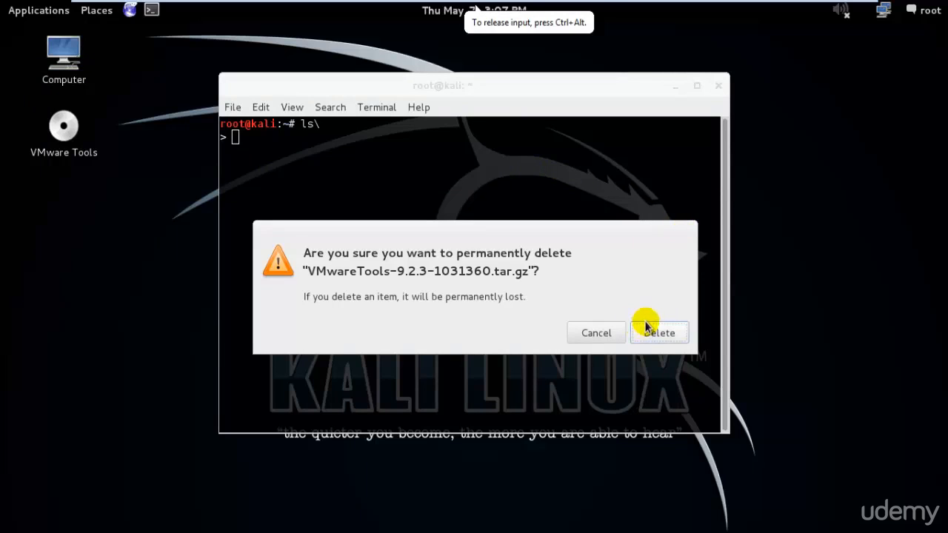
pyautogui.click(614, 334)
pyautogui.click(716, 89)
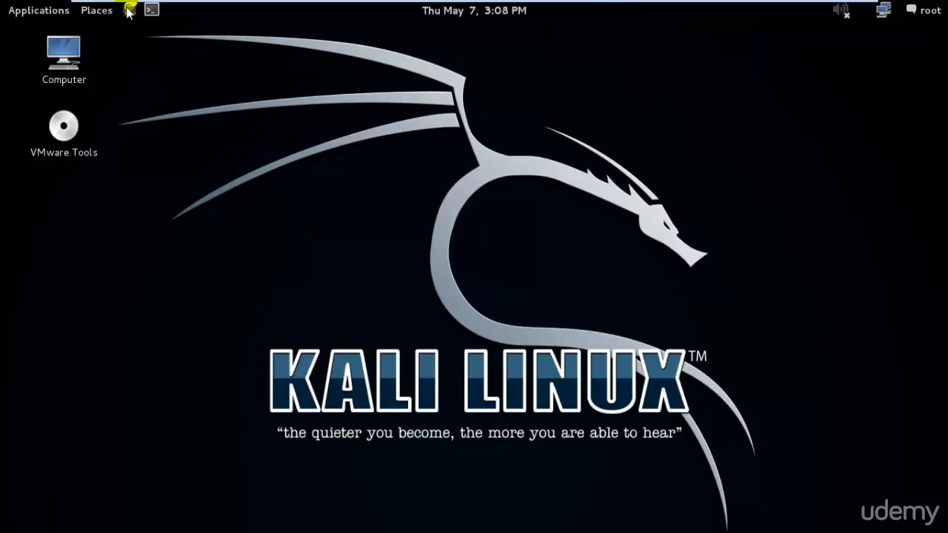
pyautogui.click(152, 10)
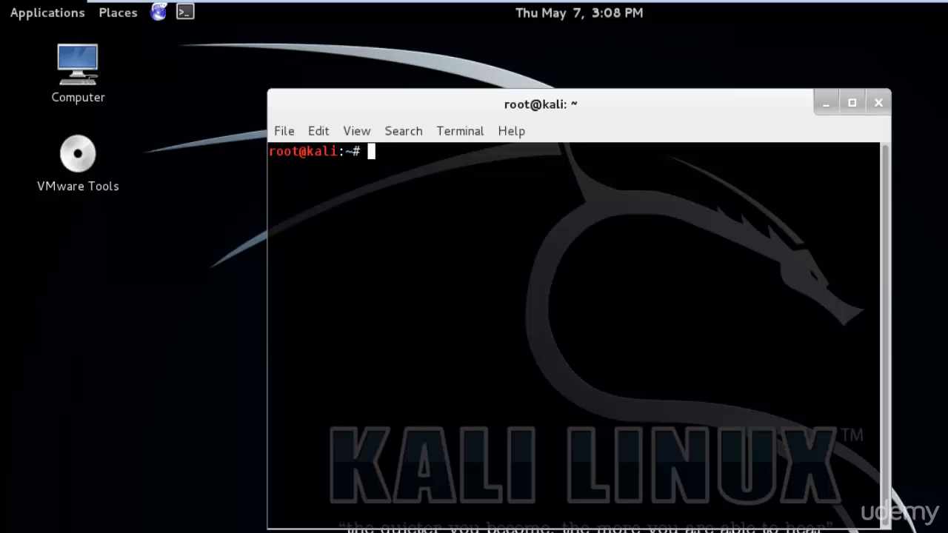
# List the current directory's contents with ls and print its path with pwd.
pyautogui.write('ls')
pyautogui.press('Return')
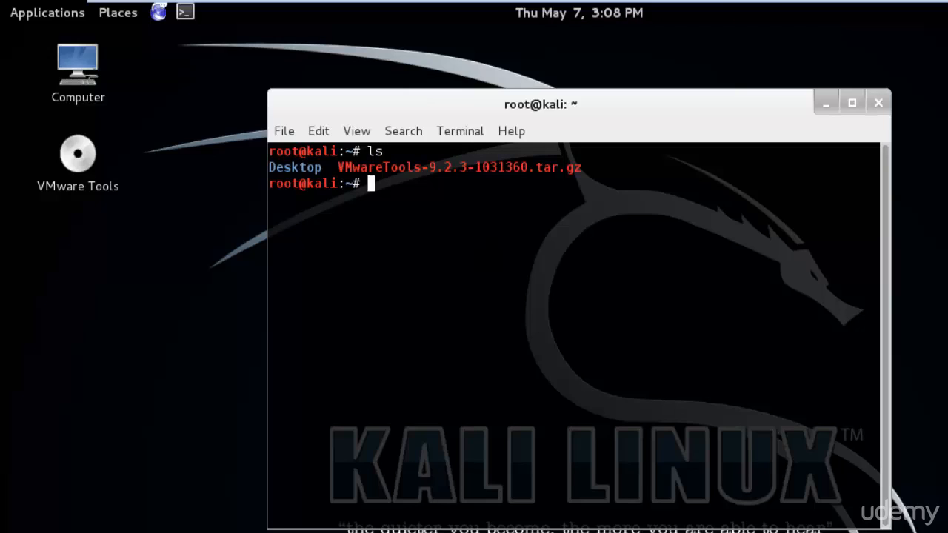
pyautogui.write('pwd')
pyautogui.press('Return')
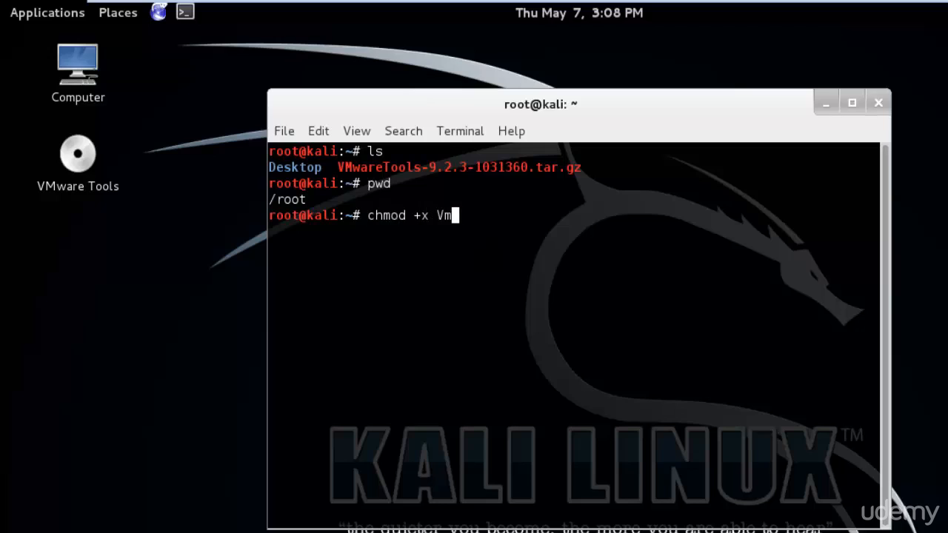
# Make the archive executable by running chmod +x VMwareTools-9.2.3-1031360.tar.gz.
pyautogui.press('Tab')
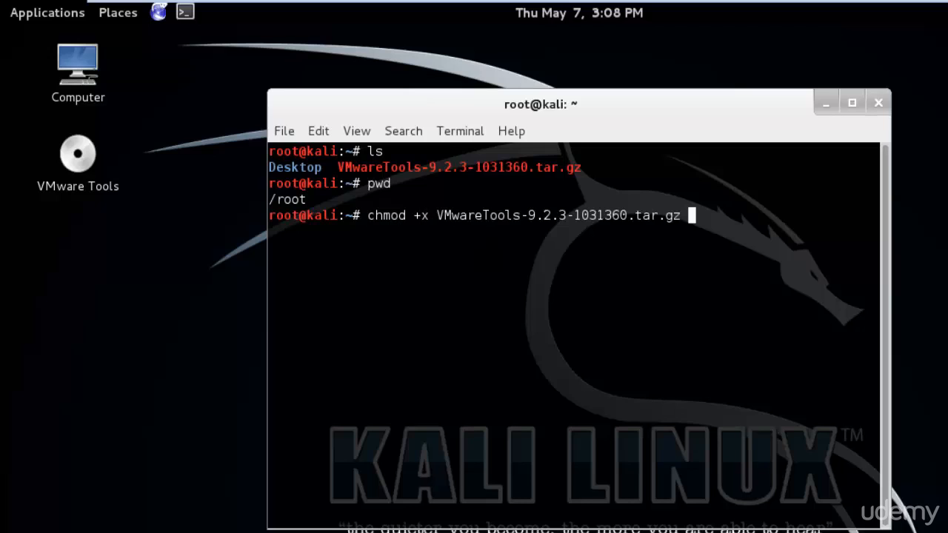
pyautogui.press('Return')
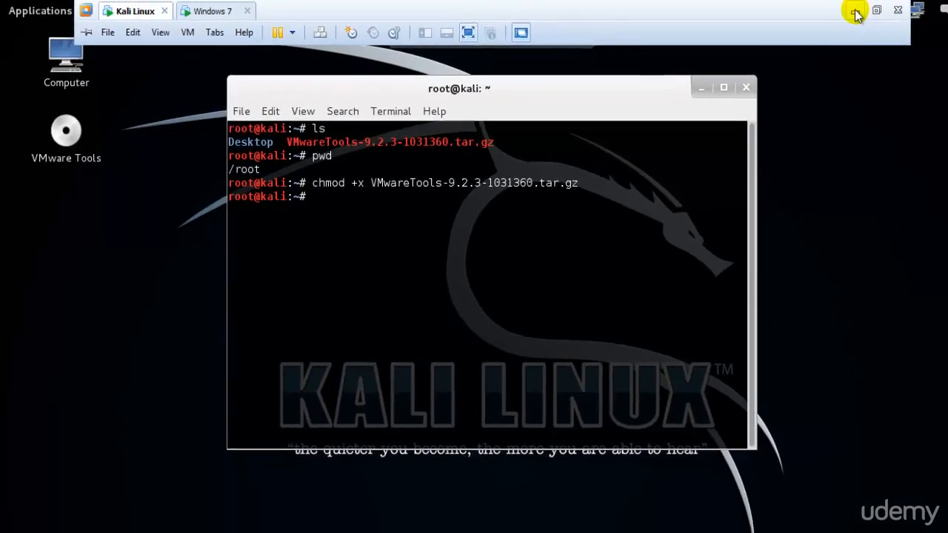
# Switch to the Windows 7 virtual machine and open its Screen Resolution settings.
pyautogui.click(857, 11)
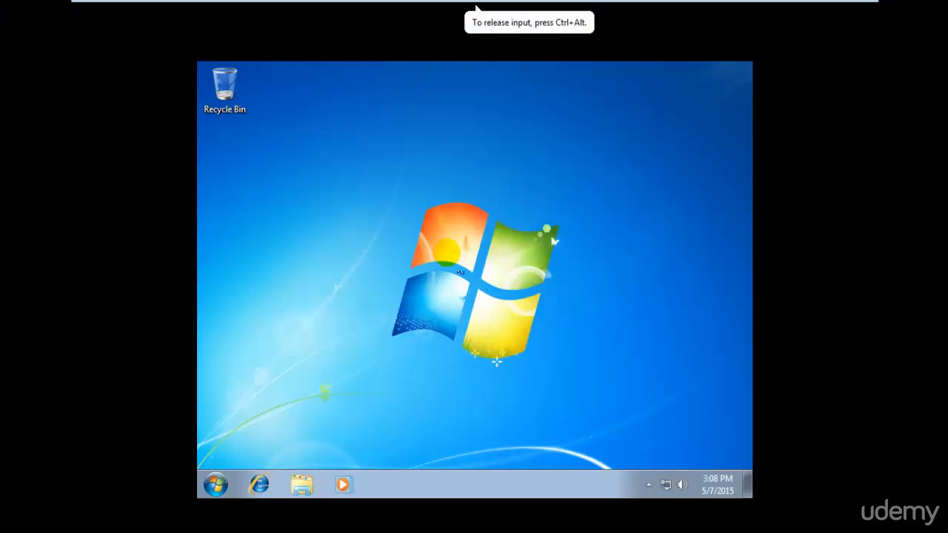
pyautogui.rightClick(449, 251)
pyautogui.click(507, 405)
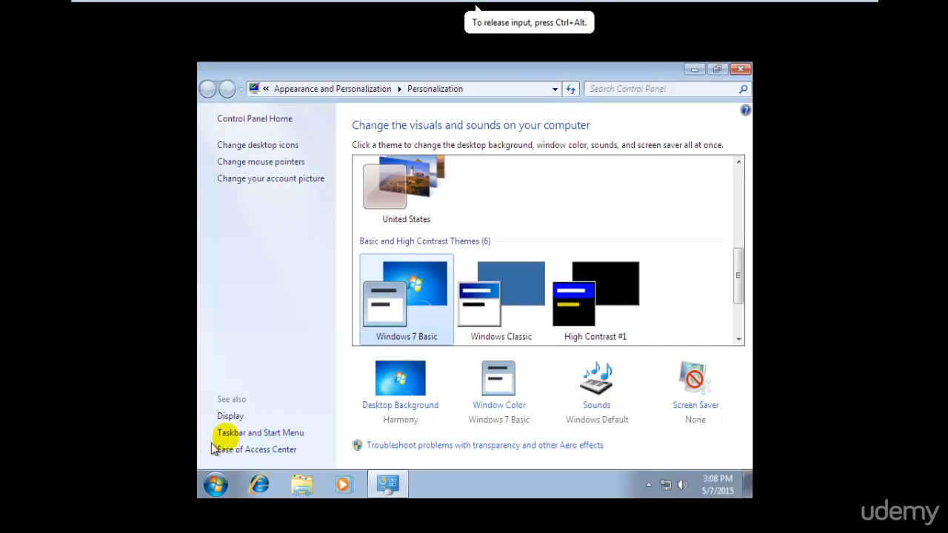
pyautogui.click(231, 417)
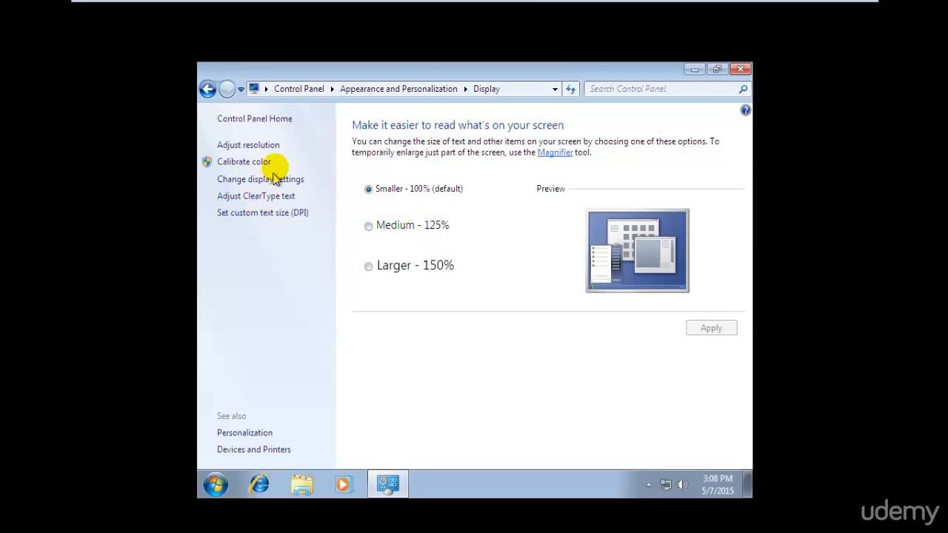
pyautogui.click(269, 148)
# Set the Windows 7 screen resolution to 1366 × 768, keep the change and close the settings window.
pyautogui.click(382, 268)
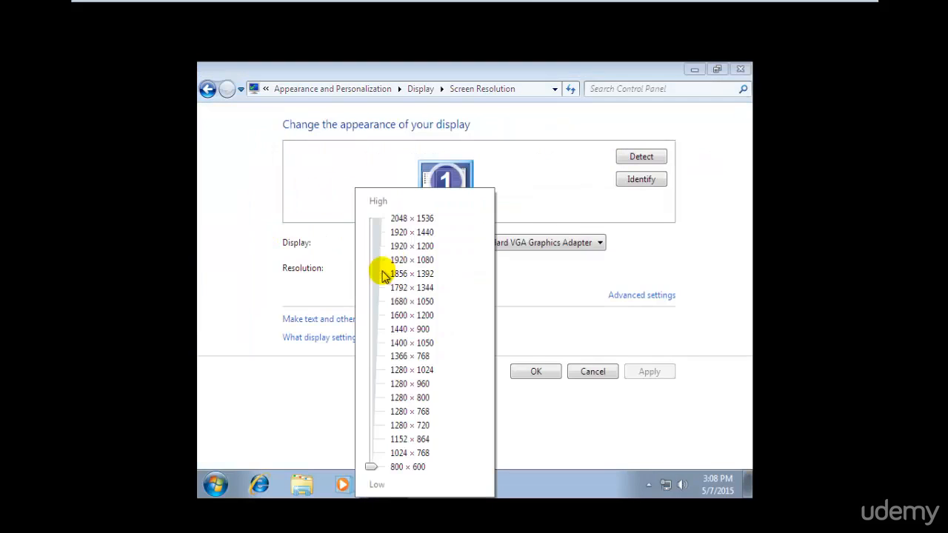
pyautogui.moveTo(370, 466); pyautogui.dragTo(381, 354)
pyautogui.click(631, 357)
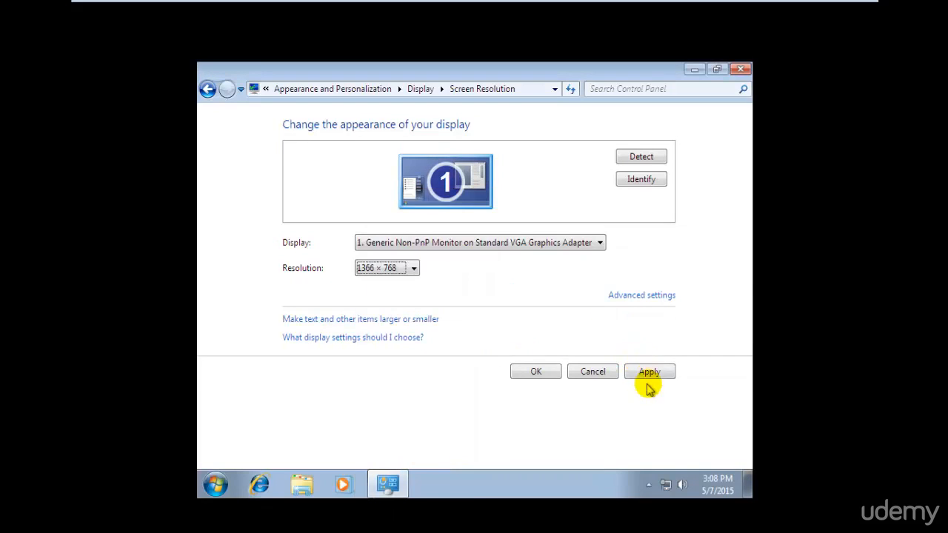
pyautogui.click(643, 375)
pyautogui.click(492, 261)
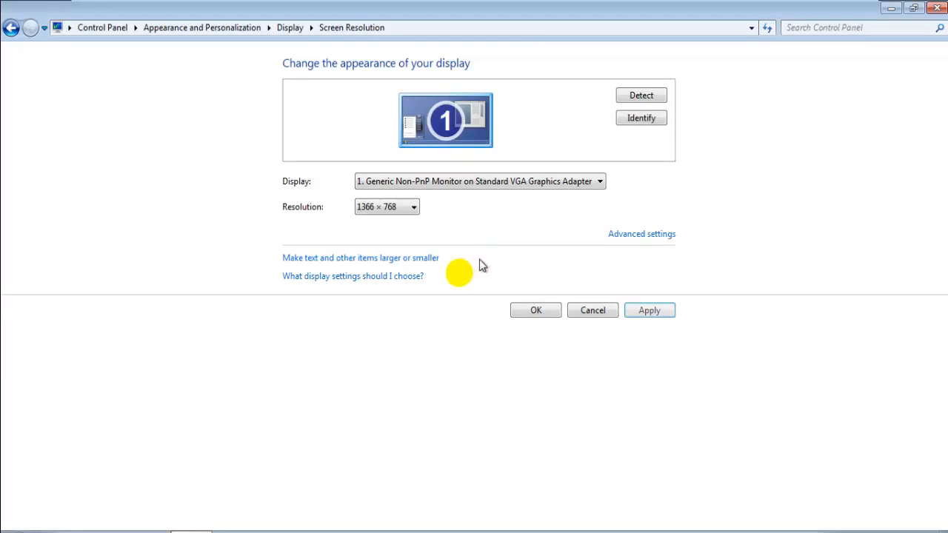
pyautogui.click(535, 310)
pyautogui.click(936, 9)
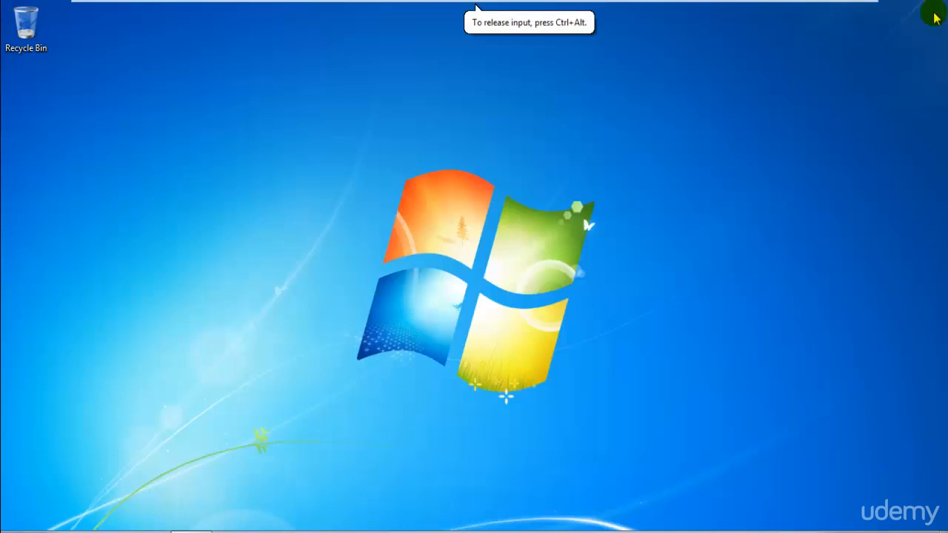
# Search the Windows 7 programs for "defen" and open Windows Defender.
pyautogui.press('super')
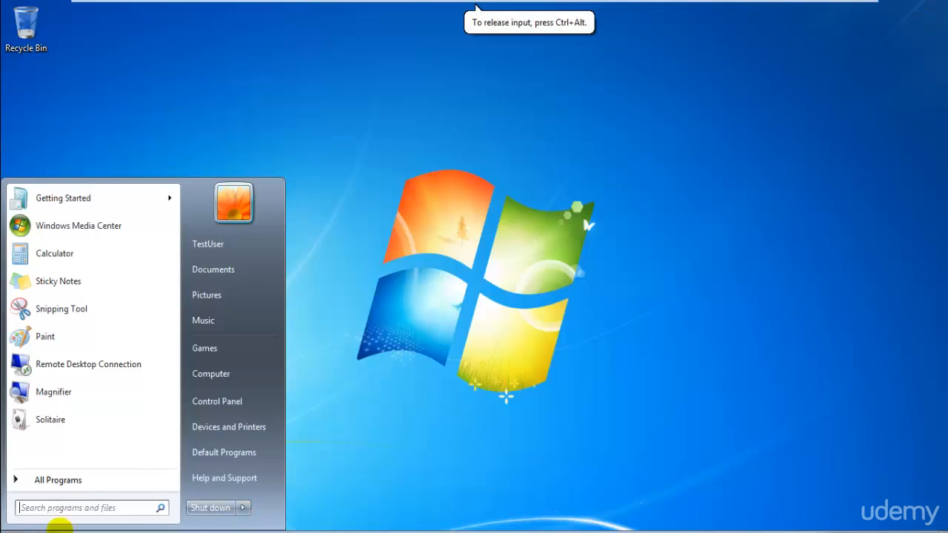
pyautogui.click(108, 509)
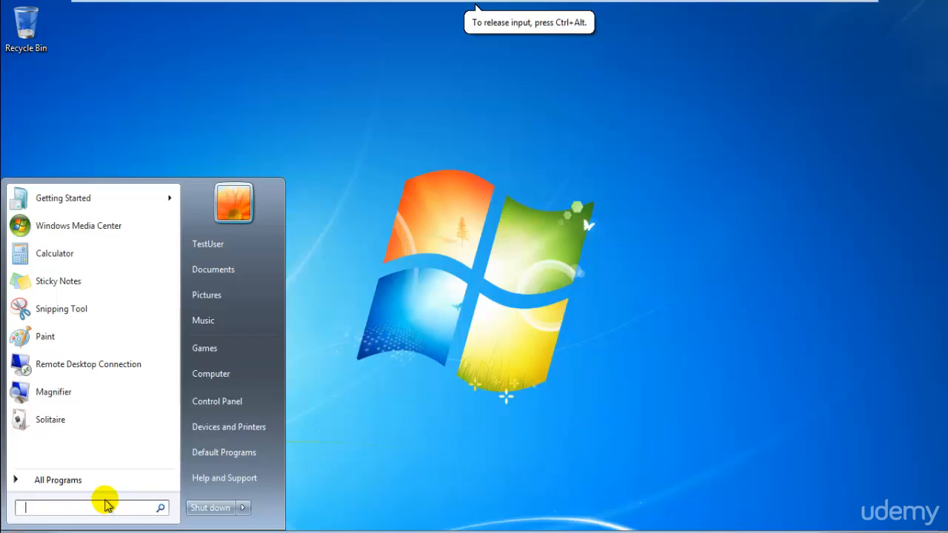
pyautogui.write('window')
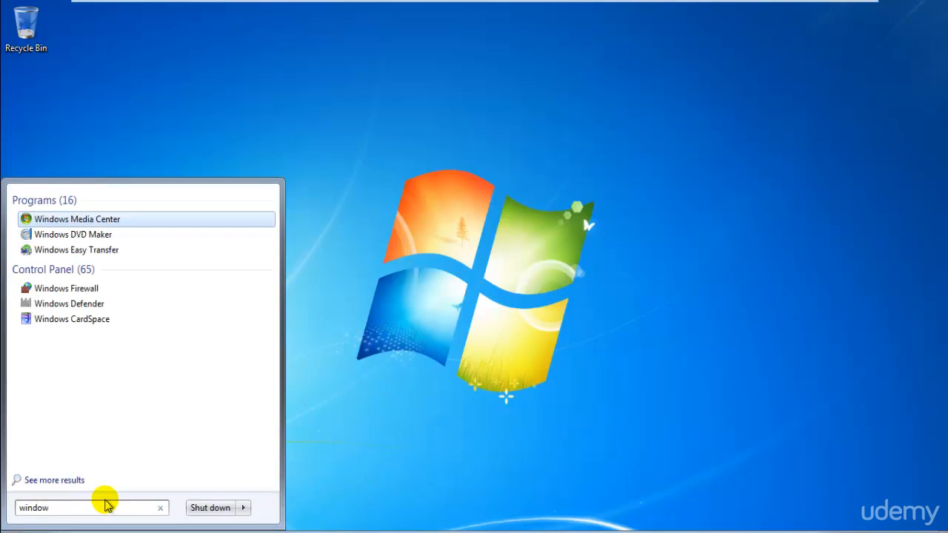
pyautogui.press('BackSpace')
pyautogui.press('BackSpace')
pyautogui.press('BackSpace')
pyautogui.press('BackSpace')
pyautogui.press('BackSpace')
pyautogui.write('defen')
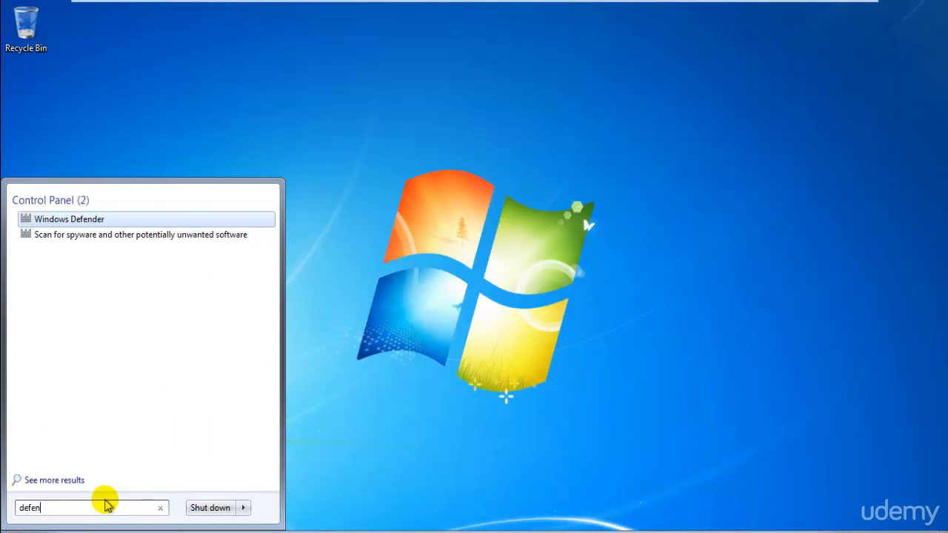
pyautogui.press('Return')
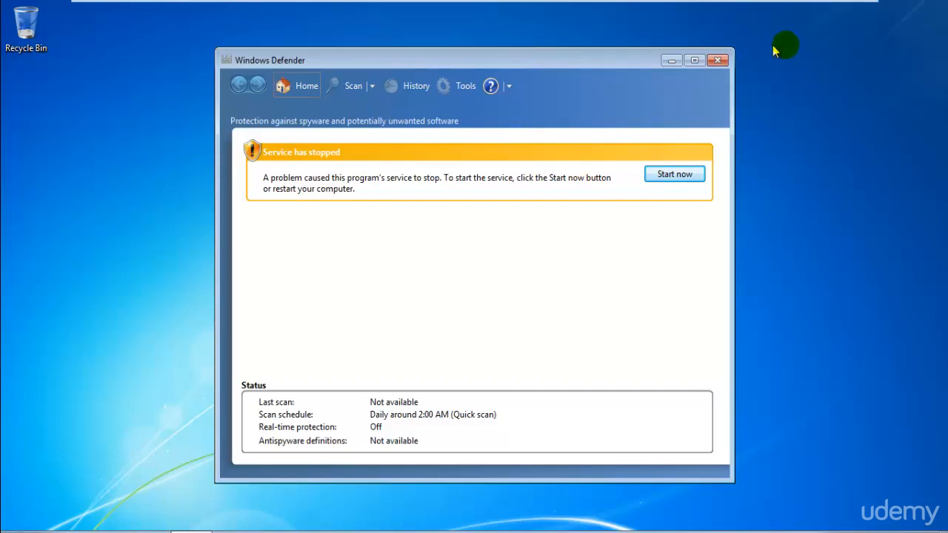
# Check the help options and service status in Windows Defender, and close its window.
pyautogui.click(509, 87)
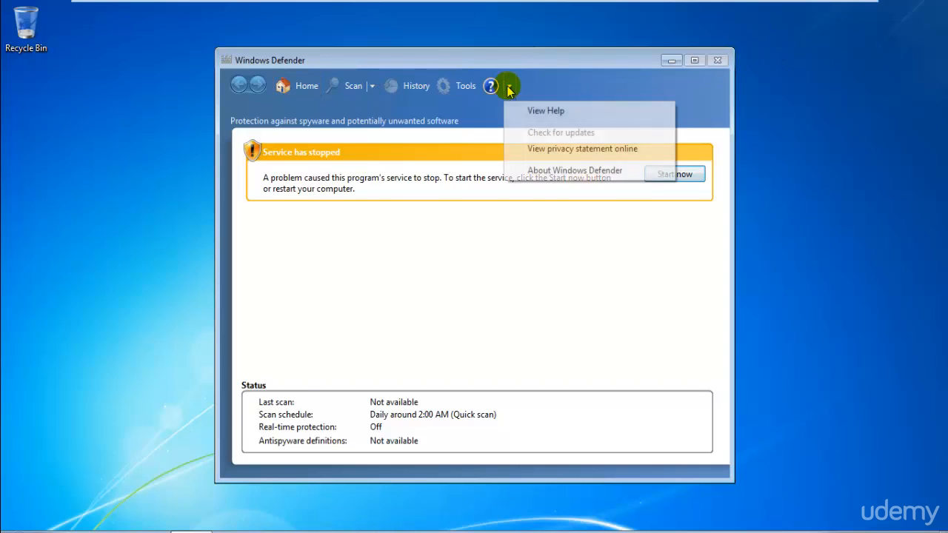
pyautogui.click(509, 87)
pyautogui.click(508, 86)
pyautogui.click(426, 400)
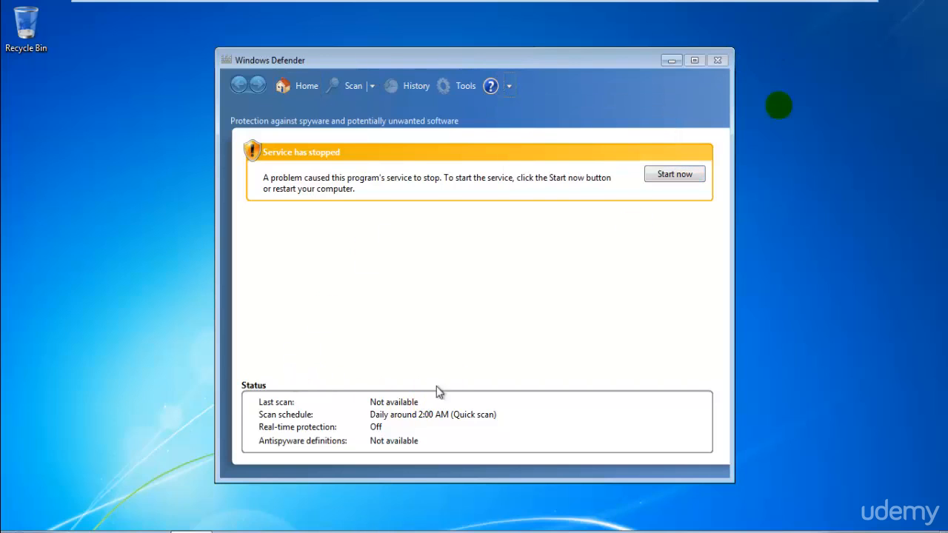
pyautogui.click(722, 66)
# Shut down the Windows 7 virtual machine and show the Kali Linux virtual machine in full screen.
pyautogui.click(16, 531)
pyautogui.click(205, 510)
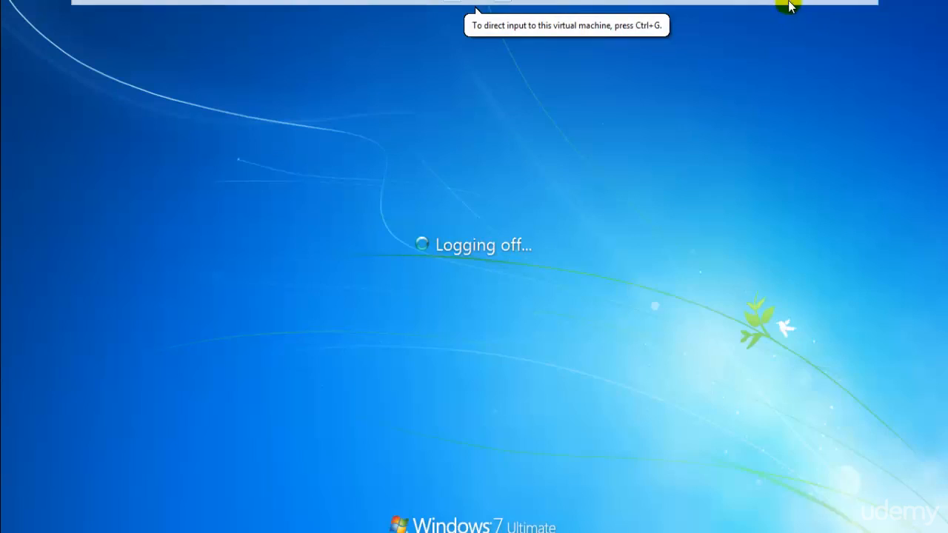
pyautogui.click(851, 14)
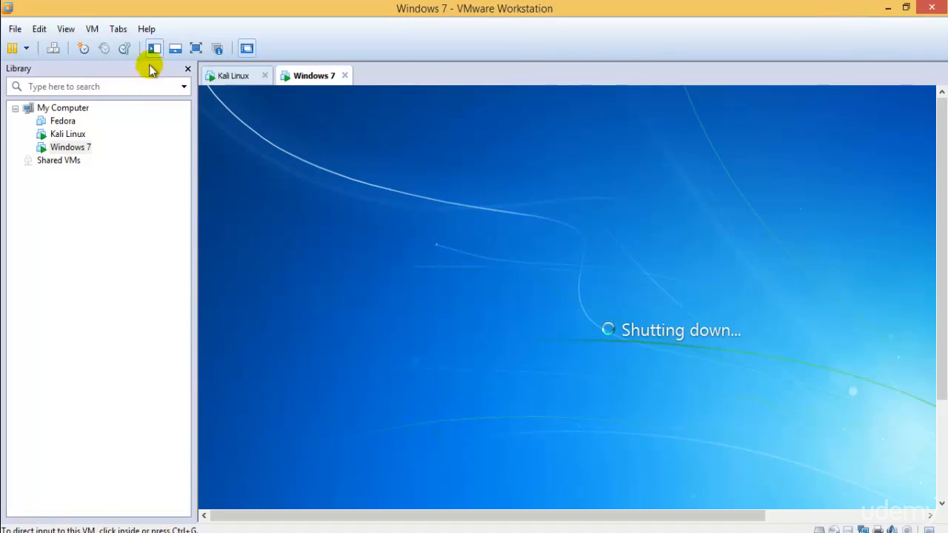
pyautogui.click(234, 77)
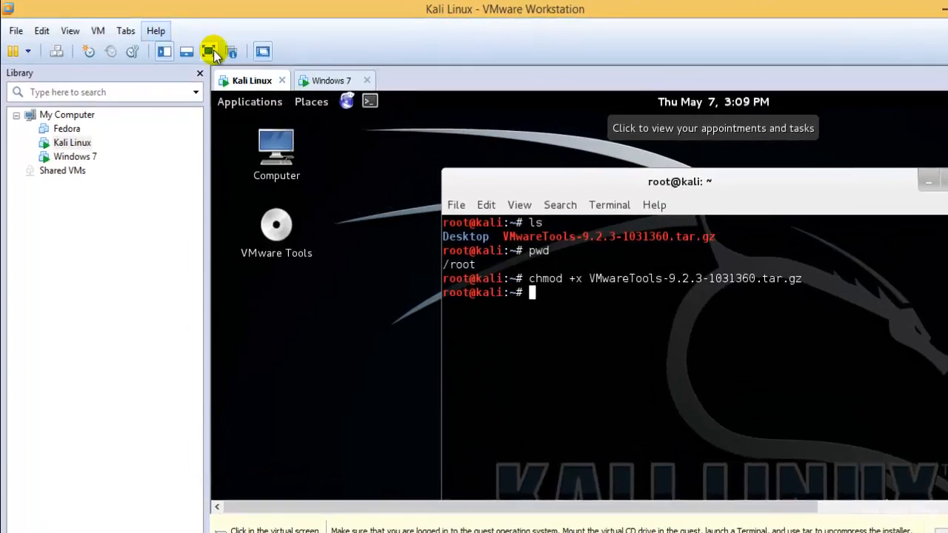
pyautogui.click(195, 48)
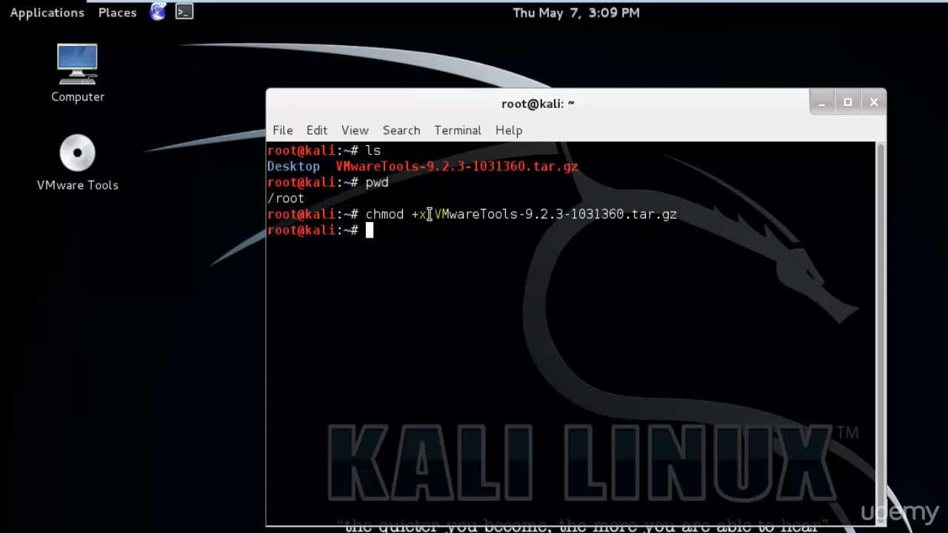
# Highlight the chmod +x part and the archive file name of the executed command in the terminal.
pyautogui.moveTo(366, 215); pyautogui.dragTo(431, 215)
pyautogui.click(453, 282)
pyautogui.moveTo(436, 215); pyautogui.dragTo(670, 213)
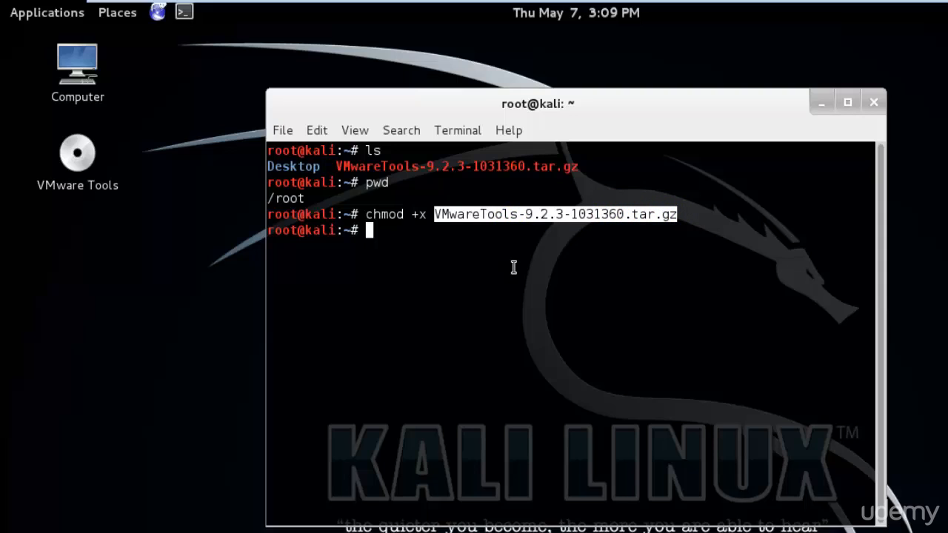
# Extract the archive by running tar -xf VMwareTools-9.2.3-1031360.tar.gz in the terminal.
pyautogui.write('tar -xf')
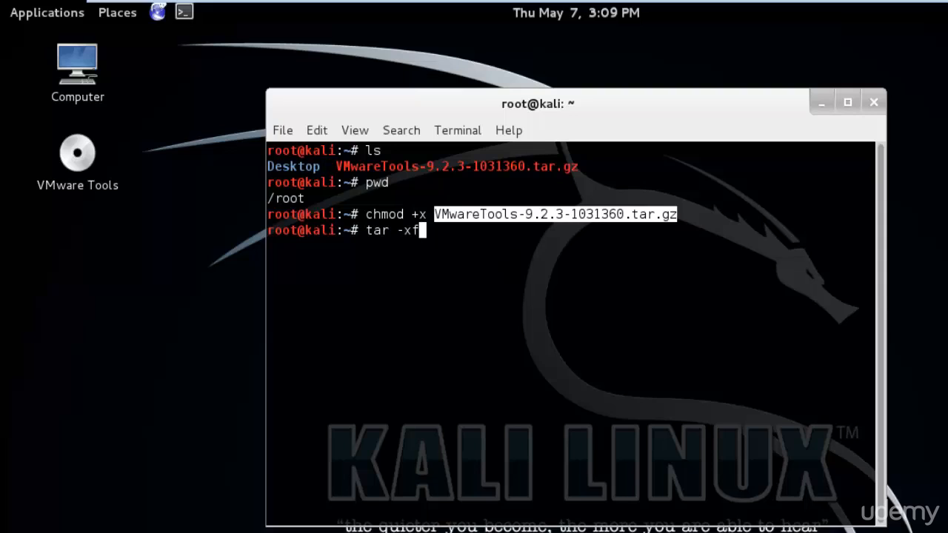
pyautogui.write(' VM')
pyautogui.press('Tab')
pyautogui.press('Return')
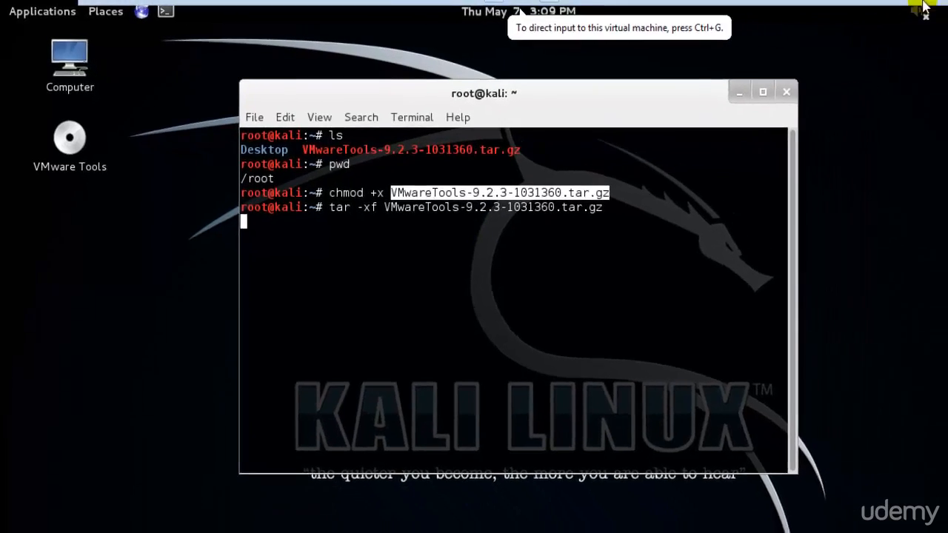
# Leave full screen, close the Windows 7 virtual machine's tab and return Kali Linux to full screen.
pyautogui.click(842, 10)
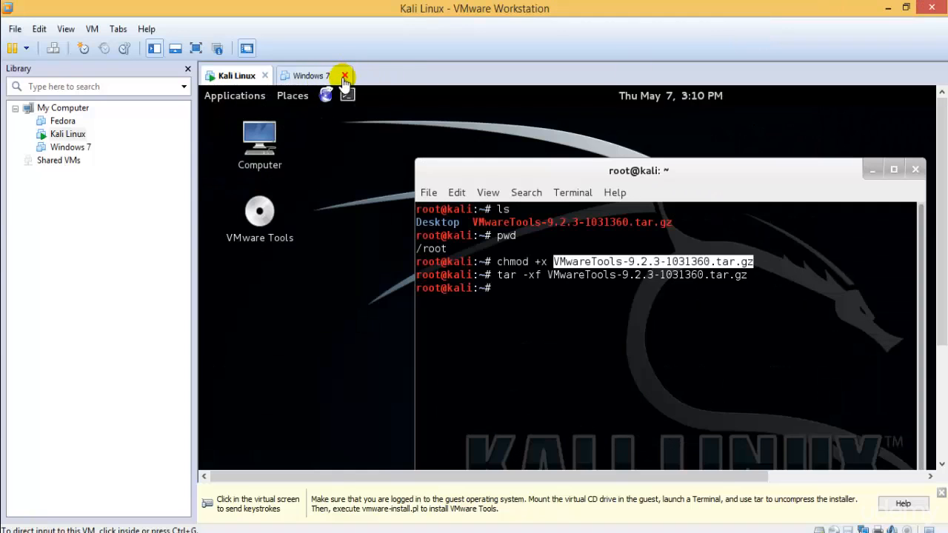
pyautogui.click(344, 77)
pyautogui.click(196, 48)
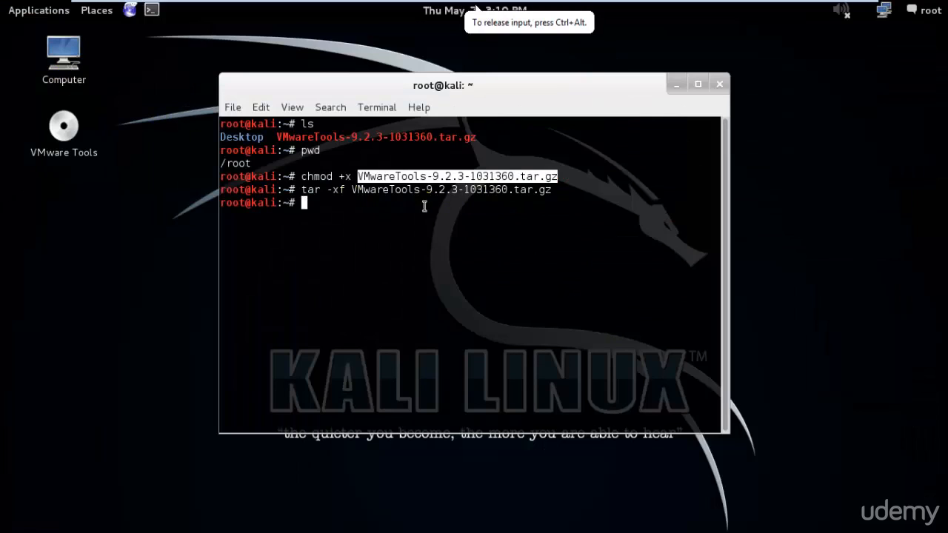
# Highlight the tar command in the terminal and open the extracted vmware-tools-distrib folder inside the Home folder.
pyautogui.moveTo(302, 191); pyautogui.dragTo(570, 191)
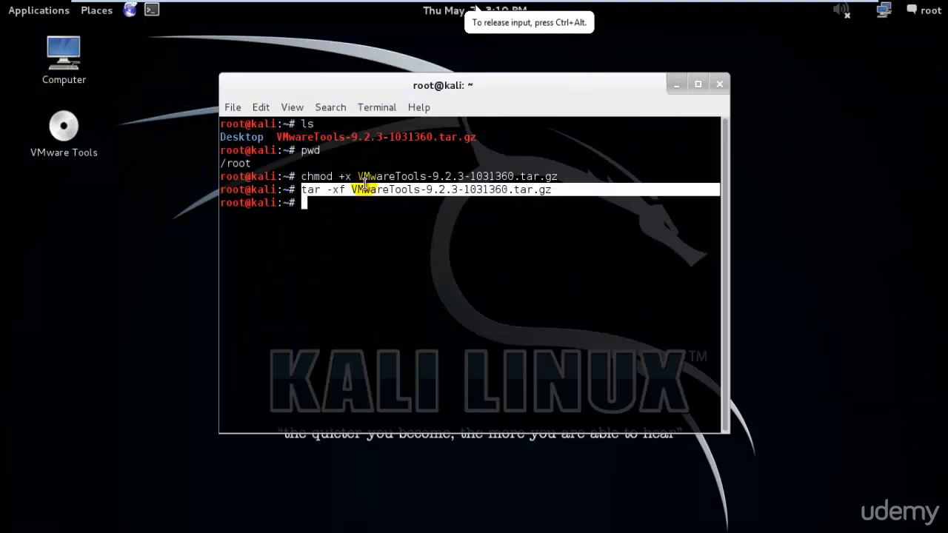
pyautogui.doubleClick(69, 52)
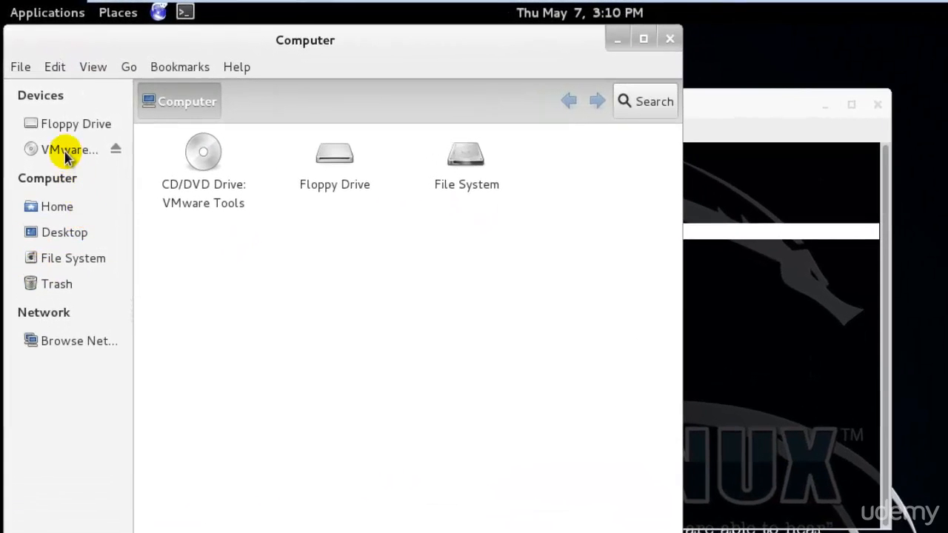
pyautogui.click(57, 205)
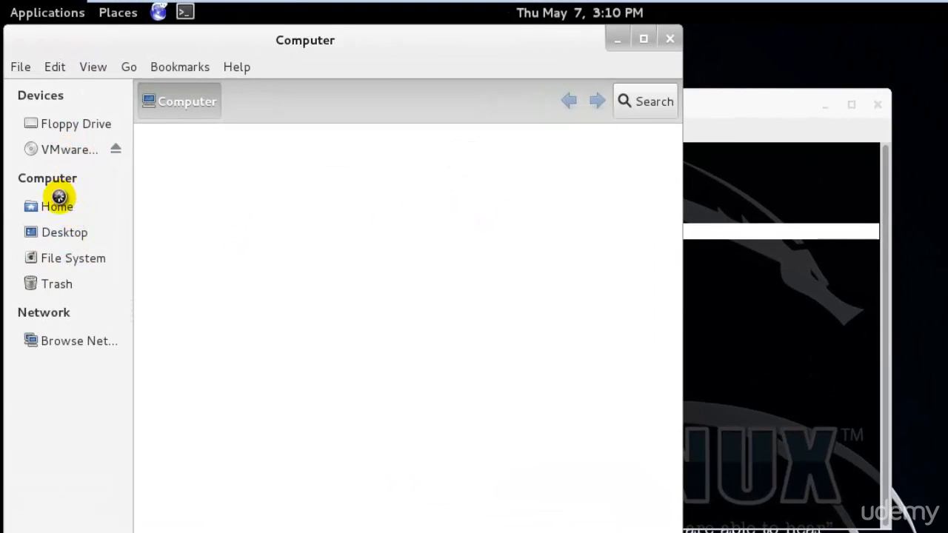
pyautogui.click(449, 200)
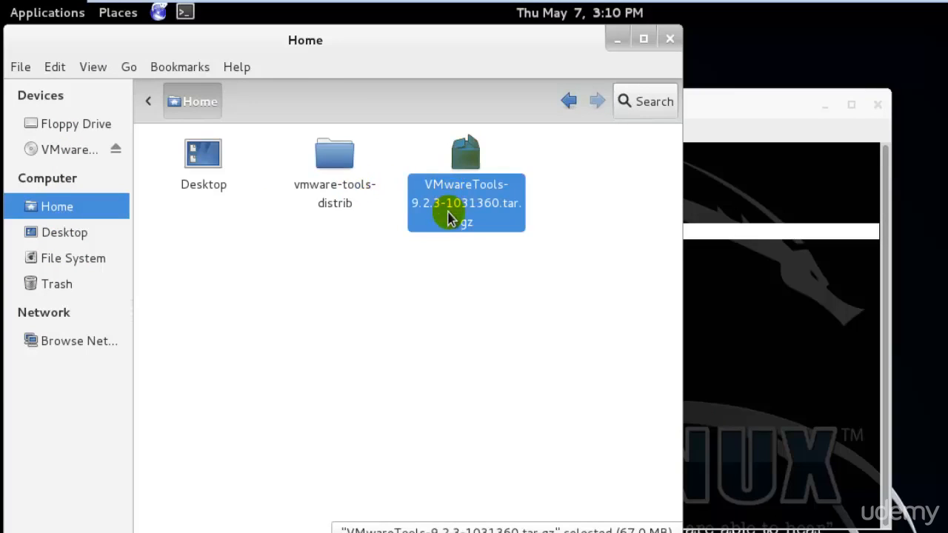
pyautogui.doubleClick(345, 194)
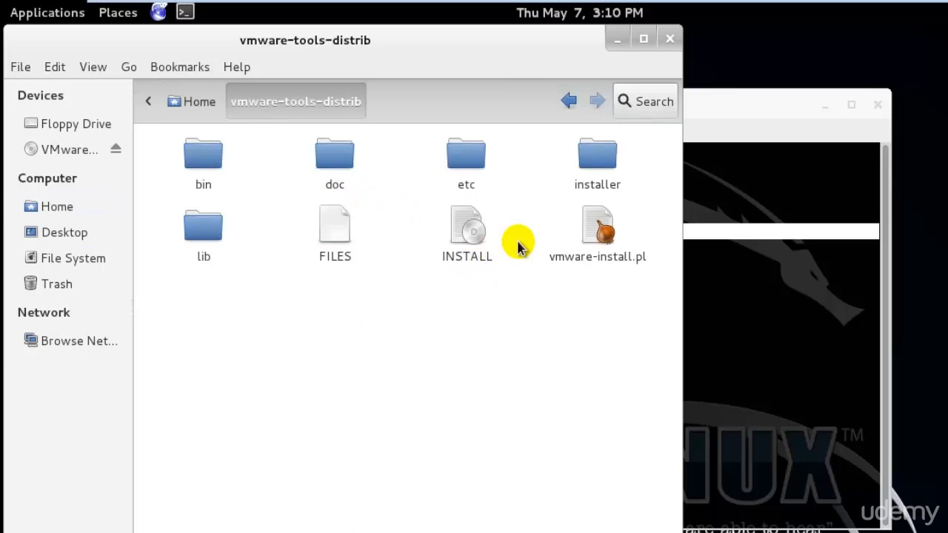
# Go back to the Home folder, point out the vmware-tools-distrib folder and close the file manager.
pyautogui.click(177, 102)
pyautogui.doubleClick(336, 140)
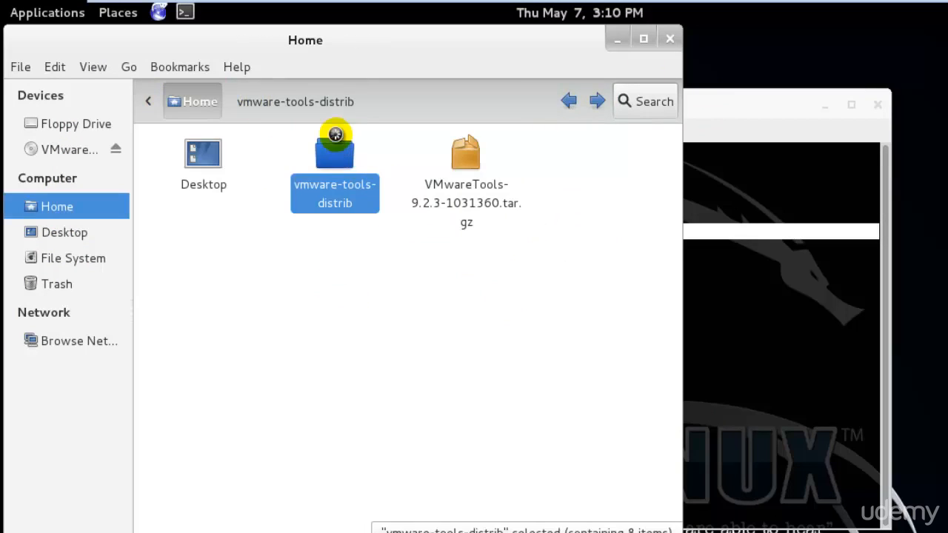
pyautogui.click(669, 39)
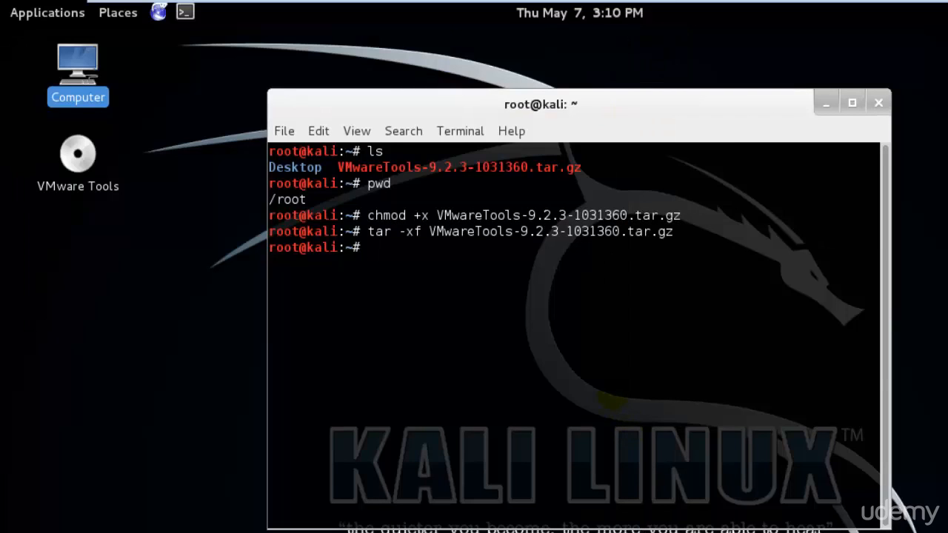
# List the contents of the home directory in the terminal with ls.
pyautogui.write('cd VM')
pyautogui.press('BackSpace')
pyautogui.press('BackSpace')
pyautogui.press('BackSpace')
pyautogui.press('BackSpace')
pyautogui.press('BackSpace')
pyautogui.write('ls')
pyautogui.press('Return')
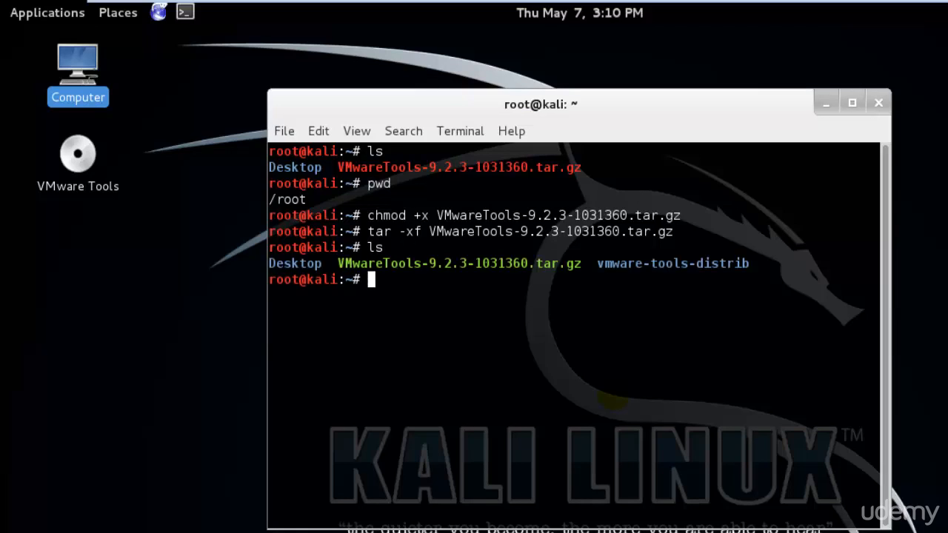
# Change into the vmware-tools-distrib directory in the terminal and list its contents with ls.
pyautogui.write('cd vm')
pyautogui.press('Tab')
pyautogui.press('Return')
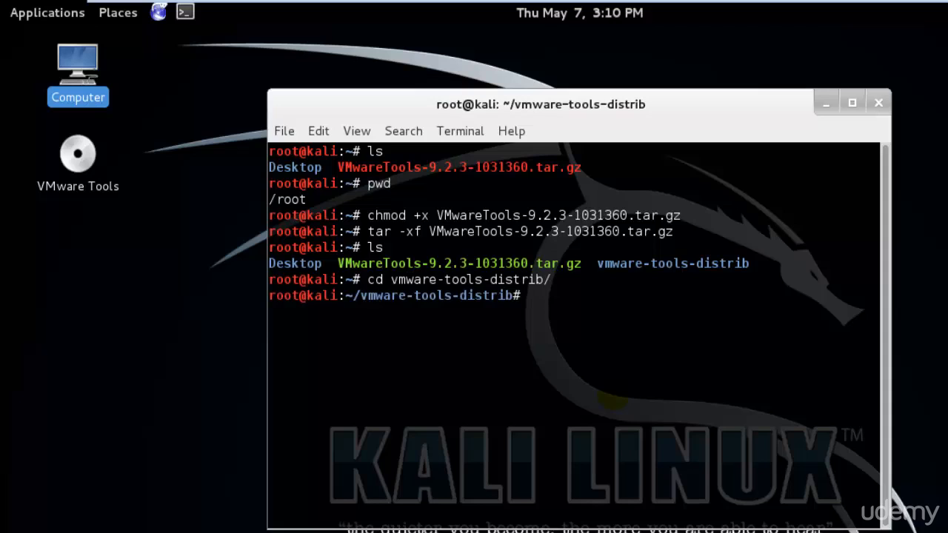
pyautogui.write('ls')
pyautogui.press('Return')
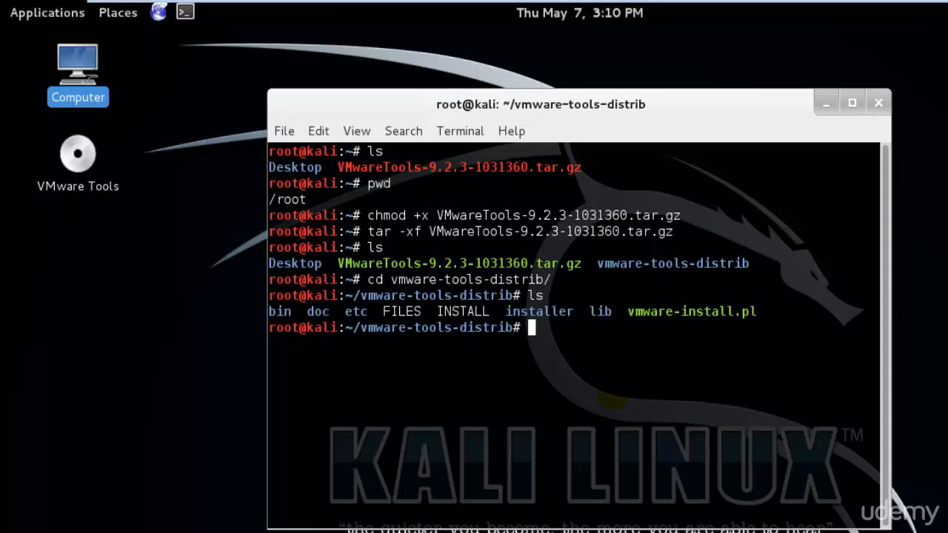
# Locate vmware-install.pl in the Home folder's vmware-tools-distrib folder in the file manager, and return to the terminal.
pyautogui.doubleClick(78, 69)
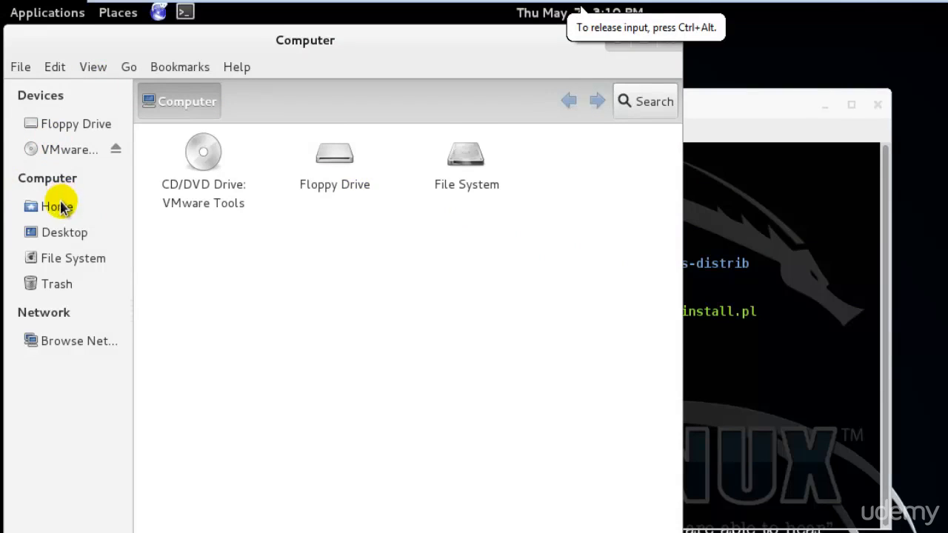
pyautogui.click(57, 207)
pyautogui.doubleClick(333, 159)
pyautogui.click(597, 229)
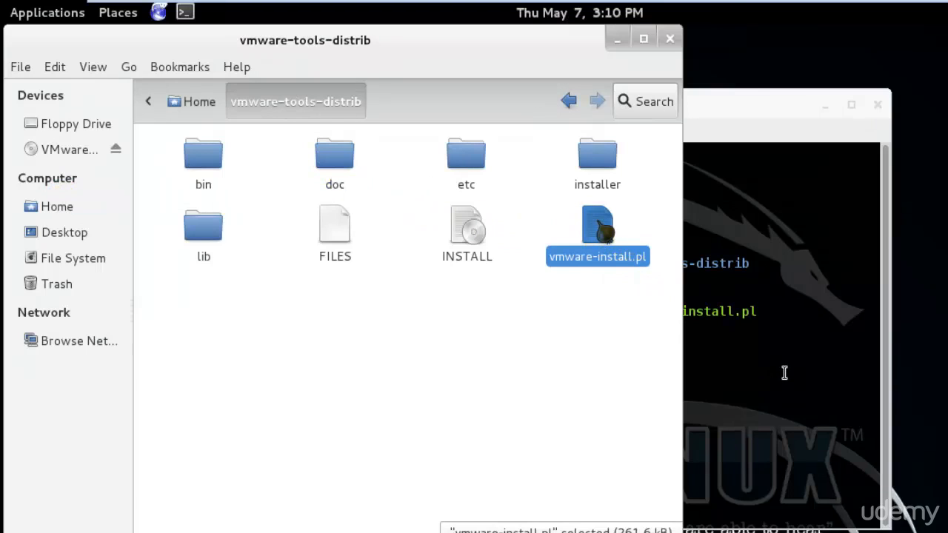
pyautogui.click(814, 348)
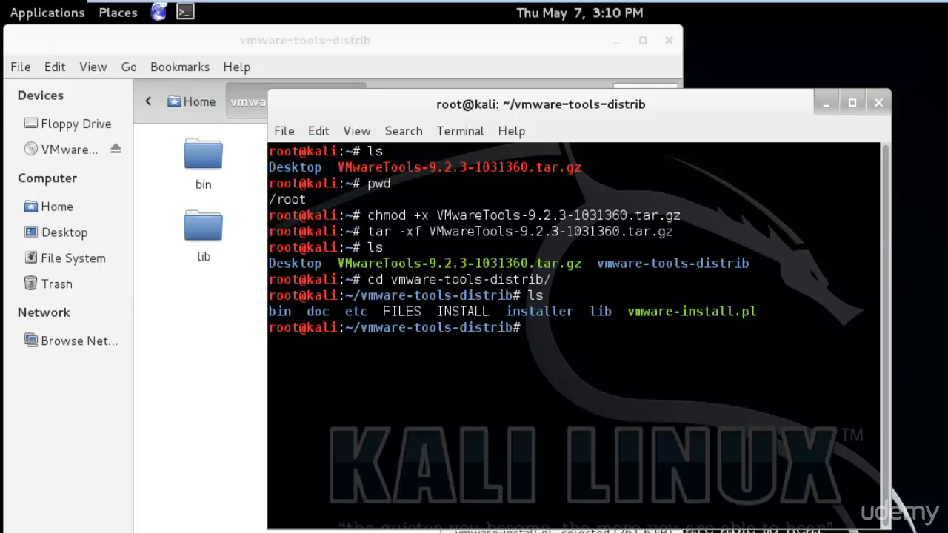
# Start the VMware Tools installer by running ./vmware-install.pl in the terminal.
pyautogui.write('./v')
pyautogui.press('Tab')
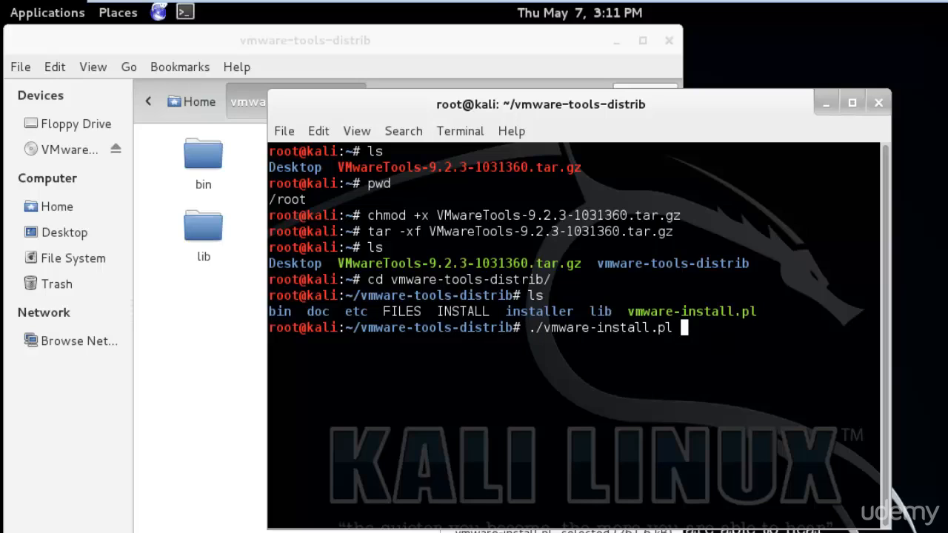
pyautogui.press('Return')
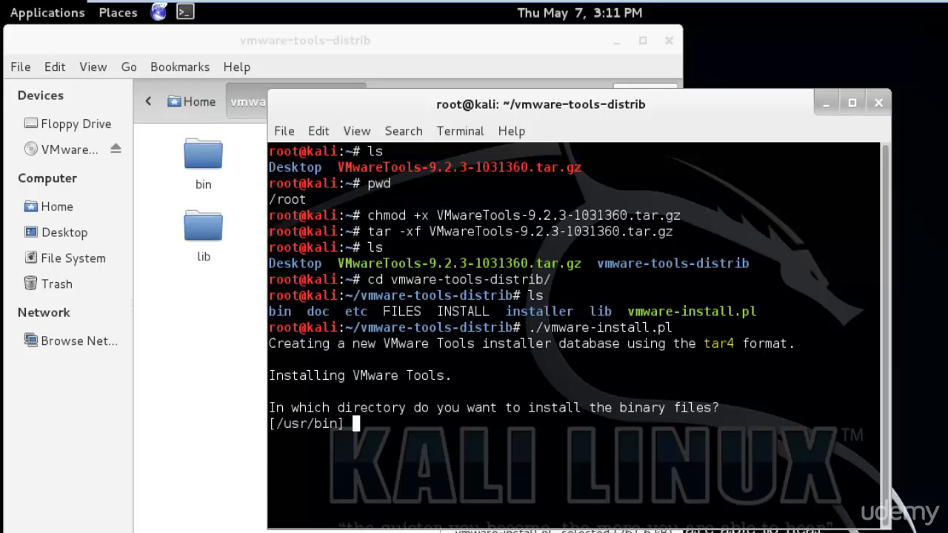
# Accept the default directories for the binary, init, daemon, library and documentation files, including creation of missing paths.
pyautogui.press('Return')
pyautogui.press('Return')
pyautogui.press('Return')
pyautogui.press('Return')
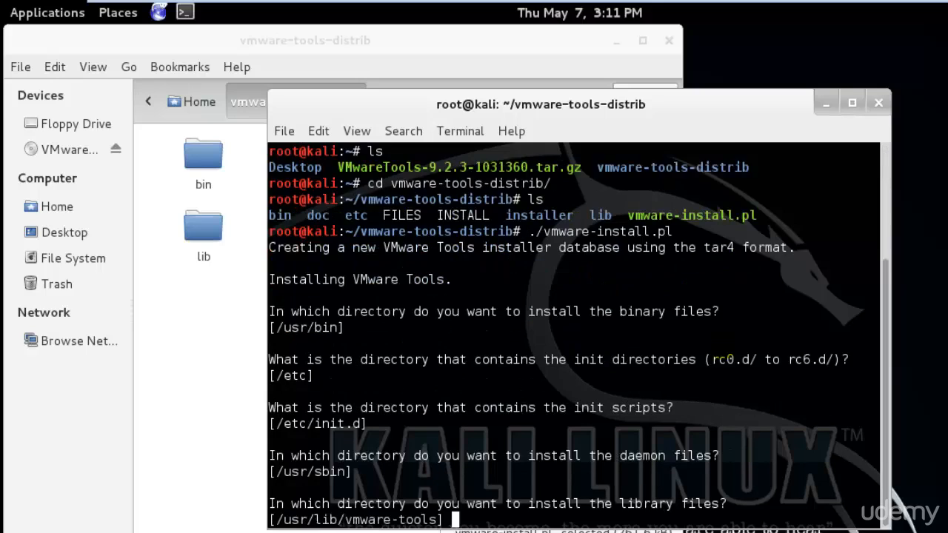
pyautogui.press('Return')
pyautogui.press('Return')
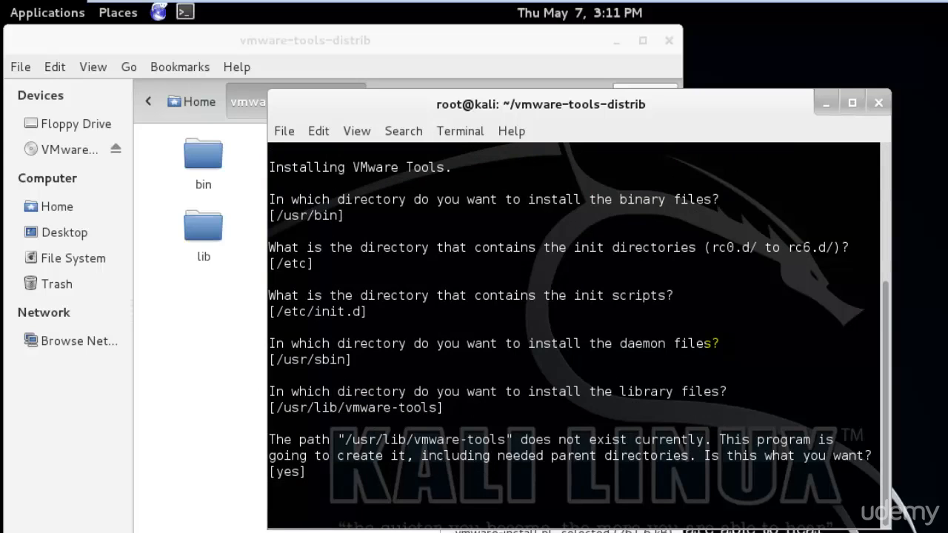
pyautogui.press('Return')
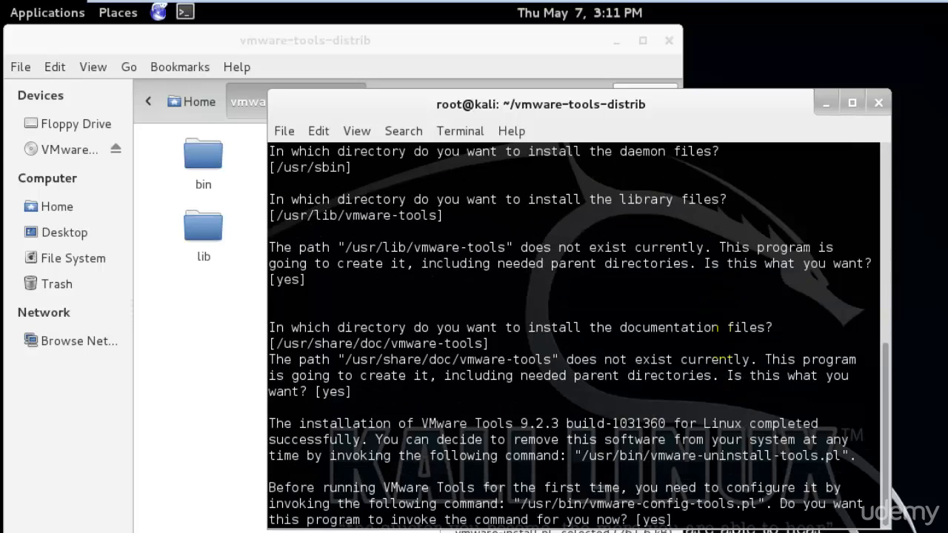
# Let the installer run vmware-config-tools.pl, accepting the defaults for vmsync (no), Host-Guest Filesystem (yes) and changing the gcc path (no).
pyautogui.press('Return')
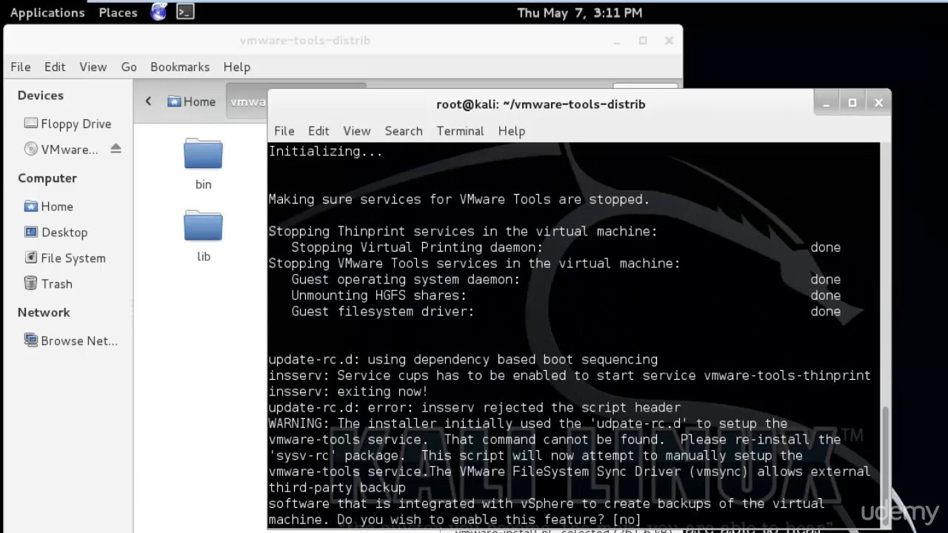
pyautogui.press('Return')
pyautogui.press('Return')
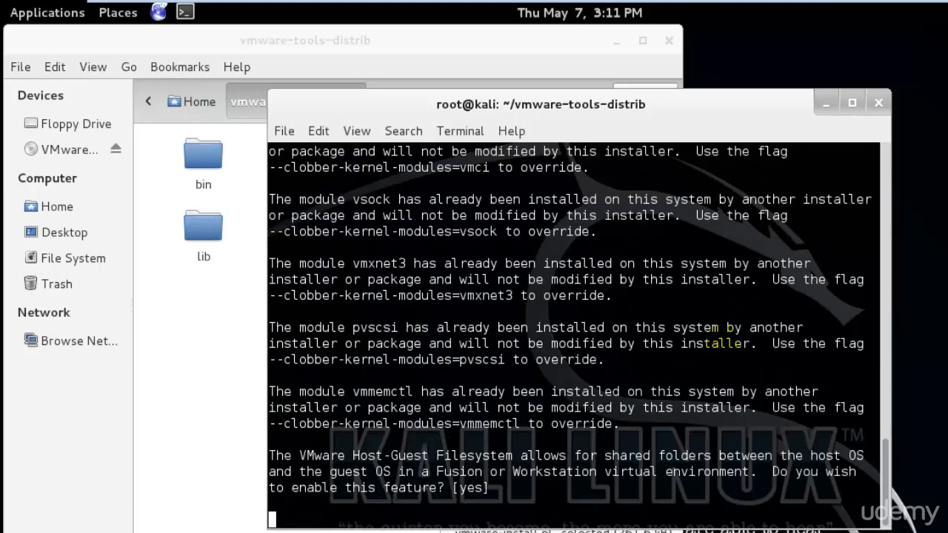
# Try to get past the kernel header prompts by accepting yes and leaving the path empty.
pyautogui.press('Return')
pyautogui.press('Return')
pyautogui.press('Return')
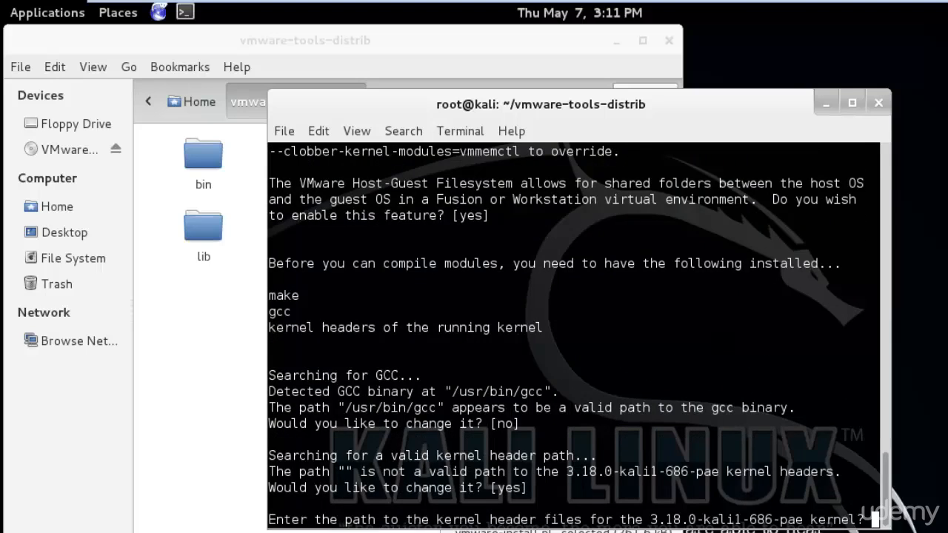
pyautogui.press('Return')
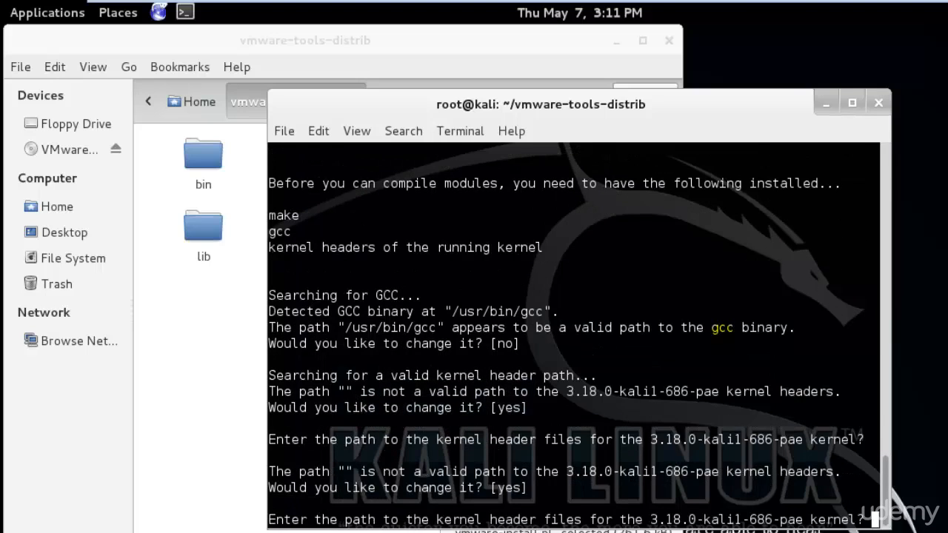
pyautogui.press('Return')
pyautogui.press('Return')
pyautogui.press('Return')
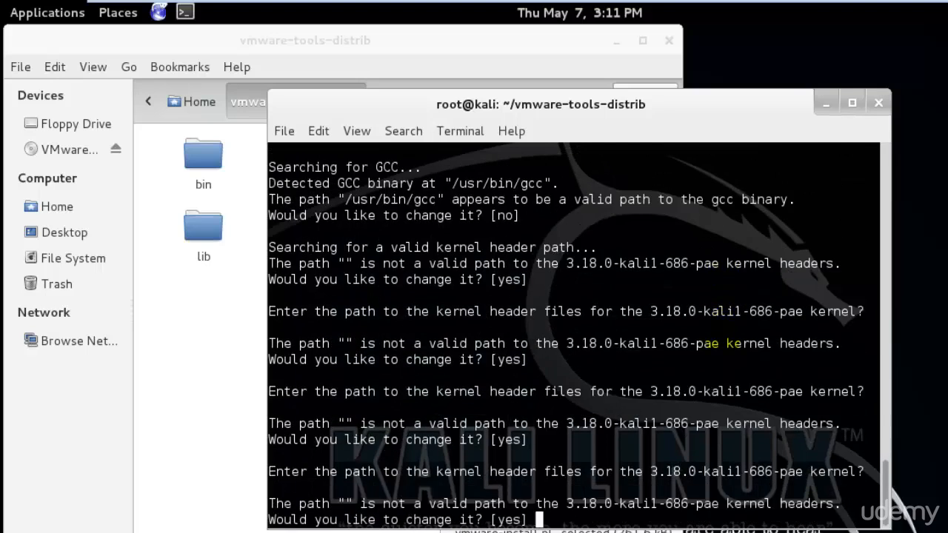
pyautogui.press('Return')
pyautogui.press('Return')
pyautogui.press('Return')
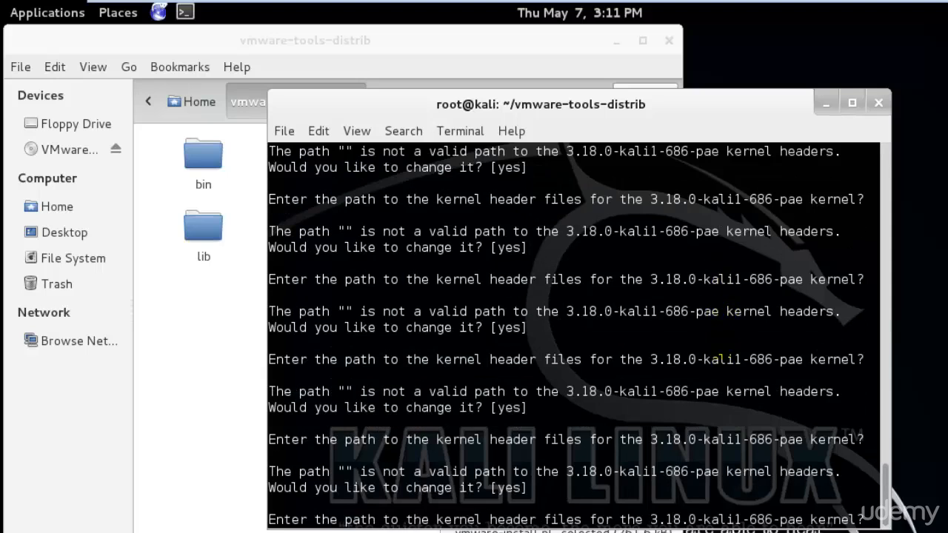
pyautogui.press('Return')
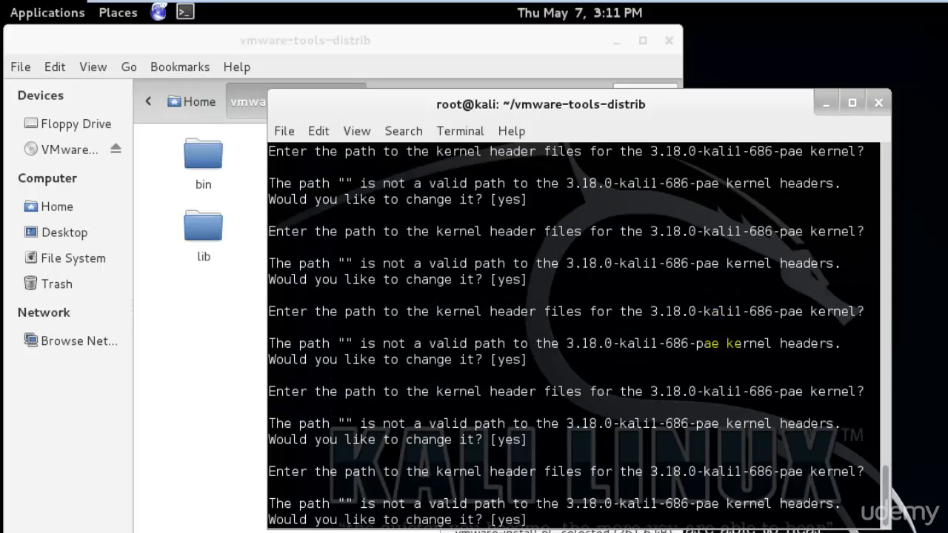
# Answer no to changing the kernel header path, and accept the defaults for vmblock (yes) and automatic kernel modules (no).
pyautogui.write('no')
pyautogui.press('Return')
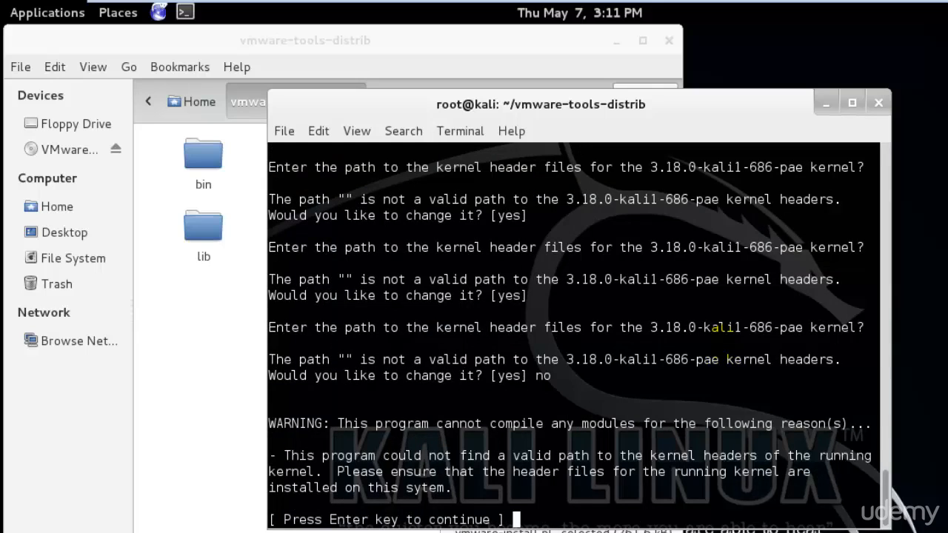
pyautogui.press('Return')
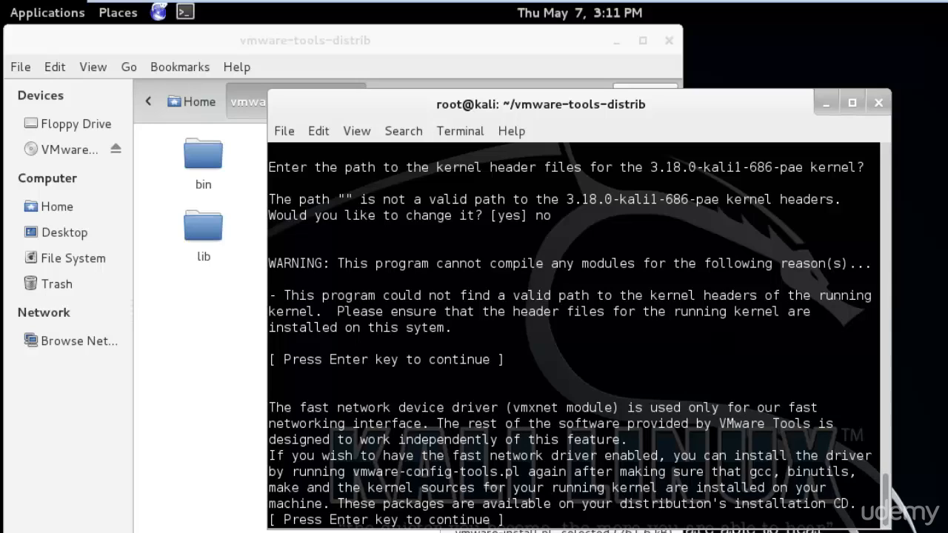
pyautogui.press('Return')
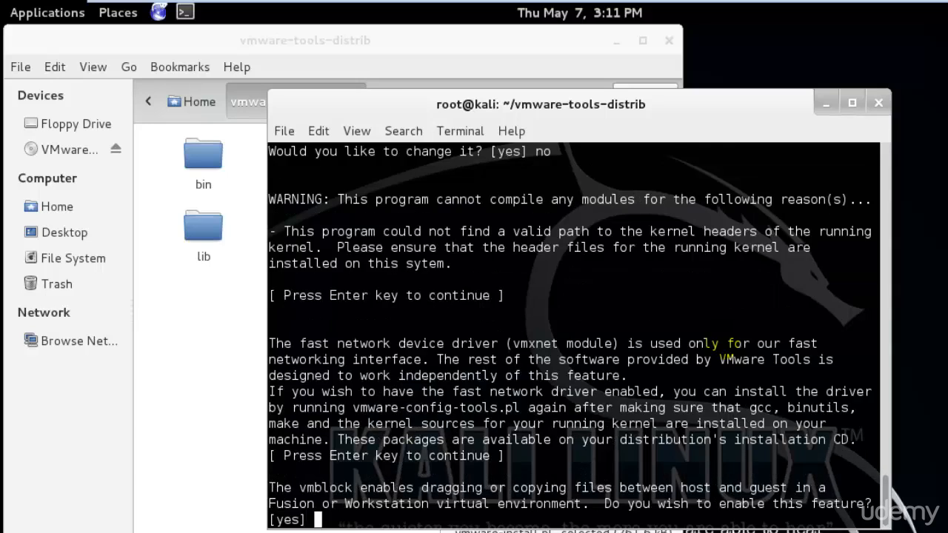
pyautogui.press('Return')
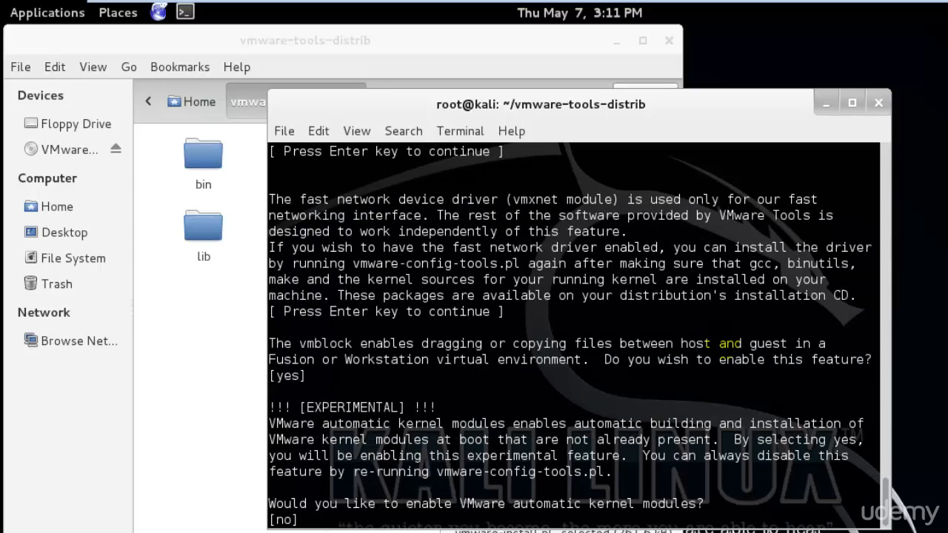
pyautogui.press('Return')
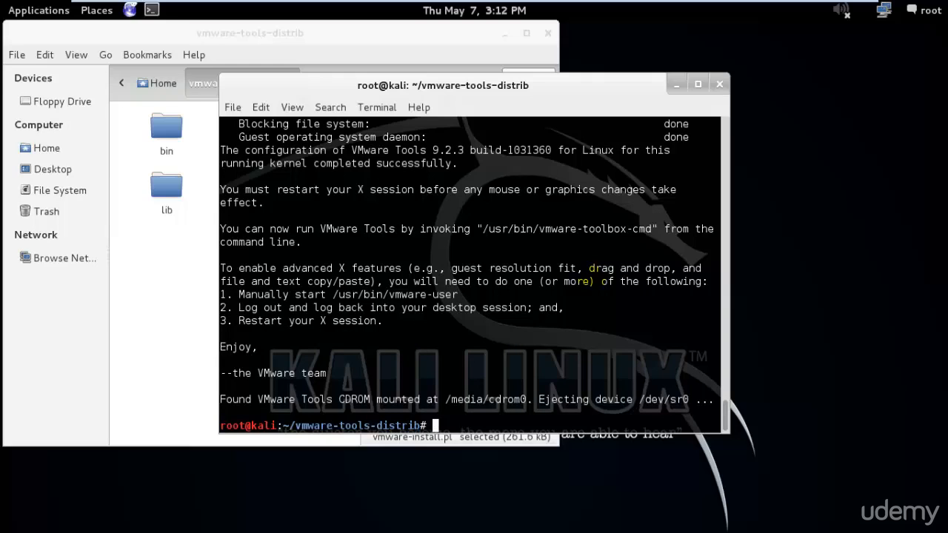
# Exit the terminal and delete the vmware-tools-distrib folder and VMwareTools-9.2.3-1031360.tar.gz from the Home folder.
pyautogui.write('xit')
pyautogui.press('Return')
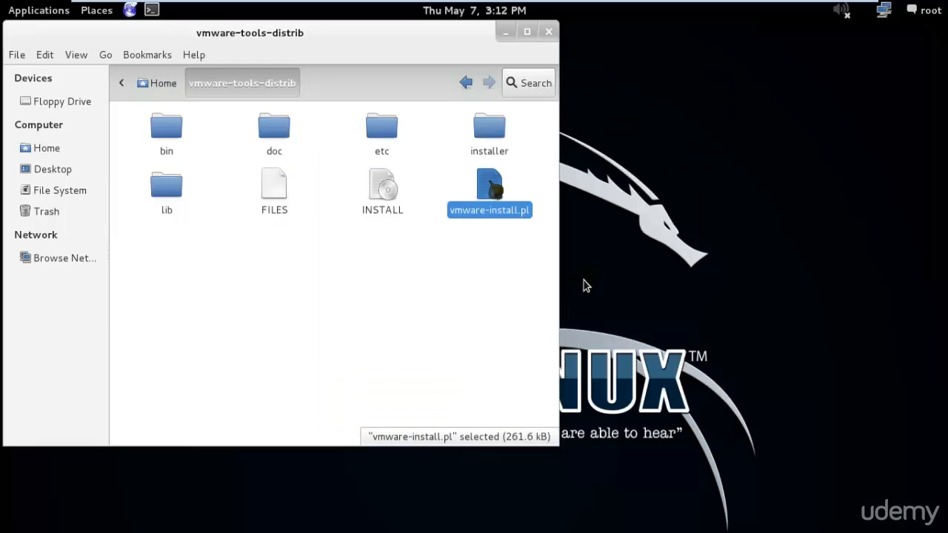
pyautogui.moveTo(445, 43); pyautogui.dragTo(511, 62)
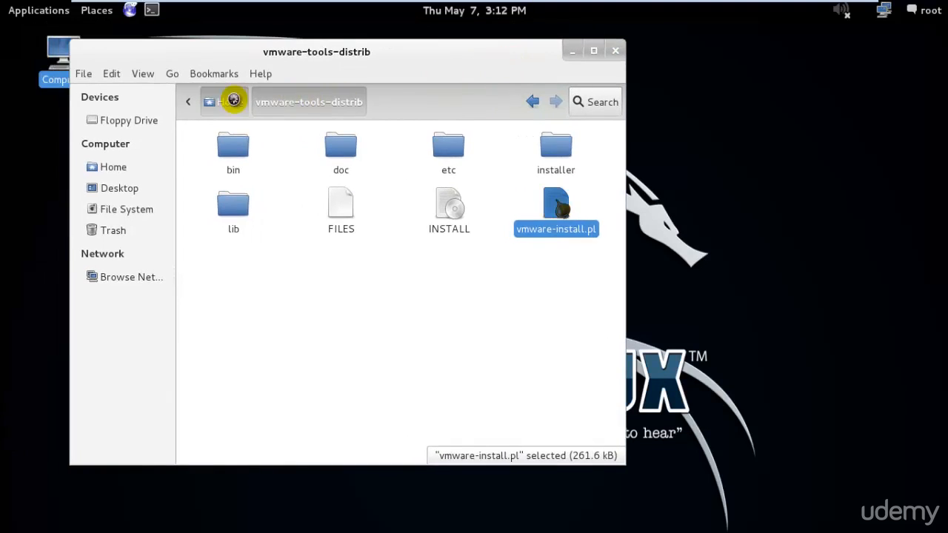
pyautogui.click(230, 101)
pyautogui.moveTo(492, 265); pyautogui.dragTo(353, 154)
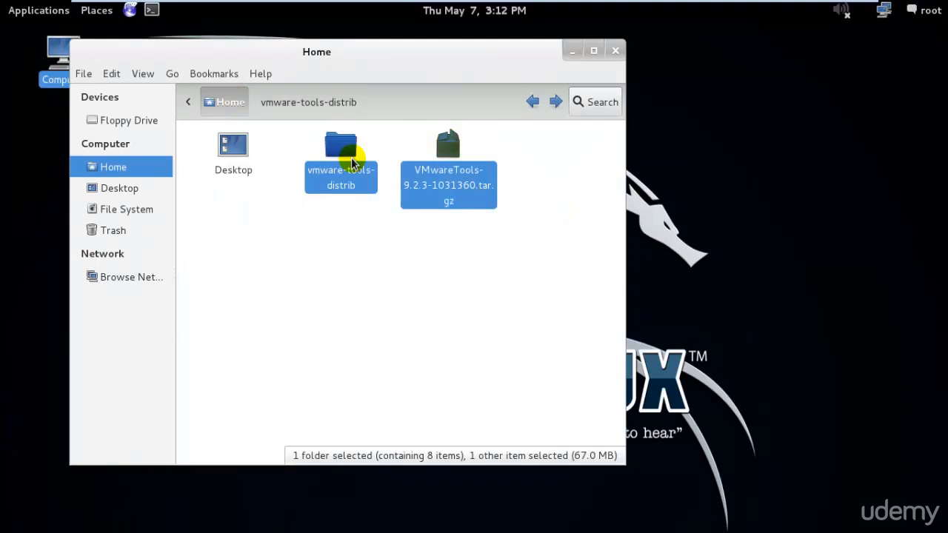
pyautogui.press('Delete')
pyautogui.click(615, 51)
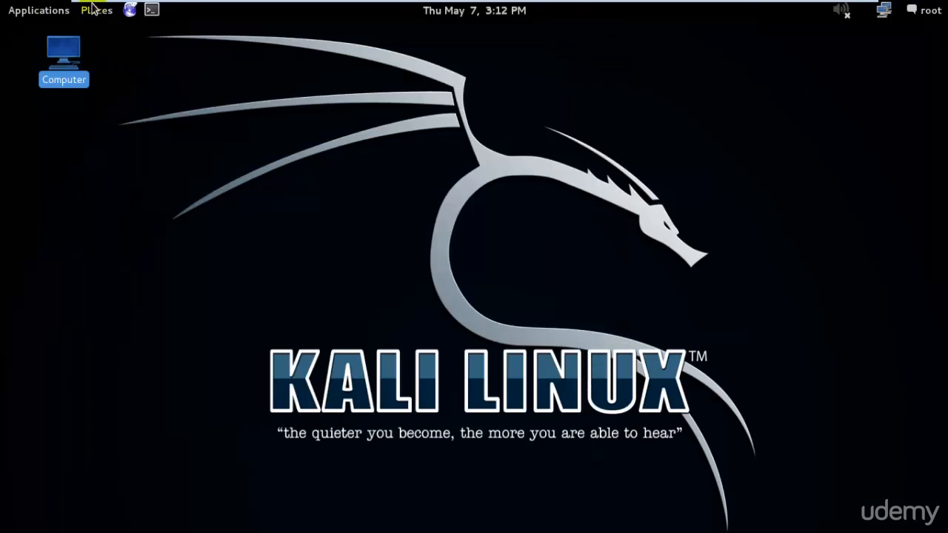
# Open a new terminal and restart Kali Linux with the reboot command.
pyautogui.click(153, 9)
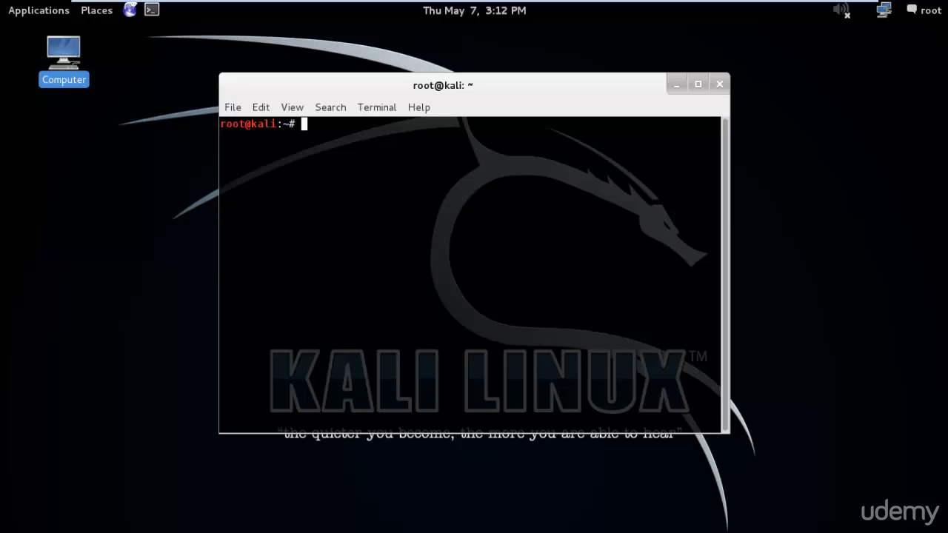
pyautogui.write('reboot')
pyautogui.press('Return')
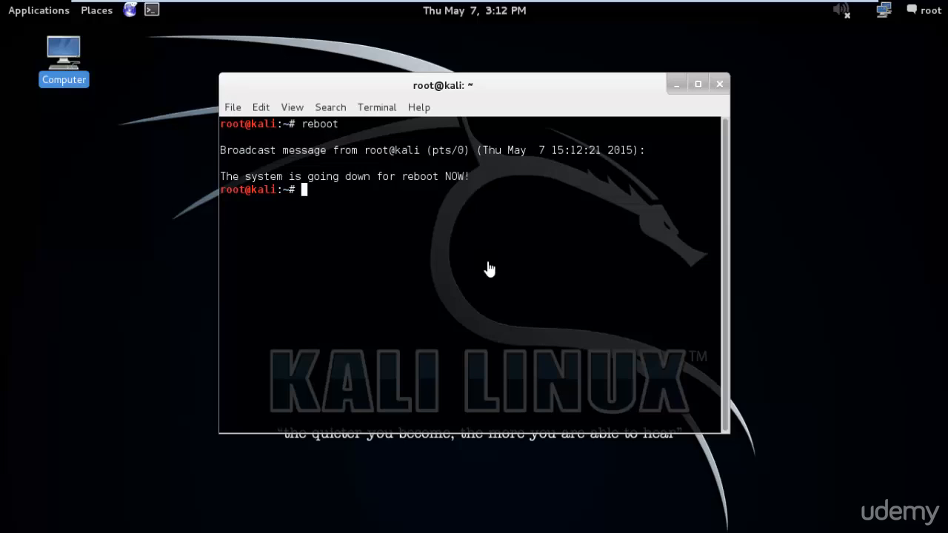
# Leave full screen and boot the entry Kali GNU/Linux, with Linux 3.18.0-kali1-686-pae from the GRUB menu.
pyautogui.moveTo(785, 2)
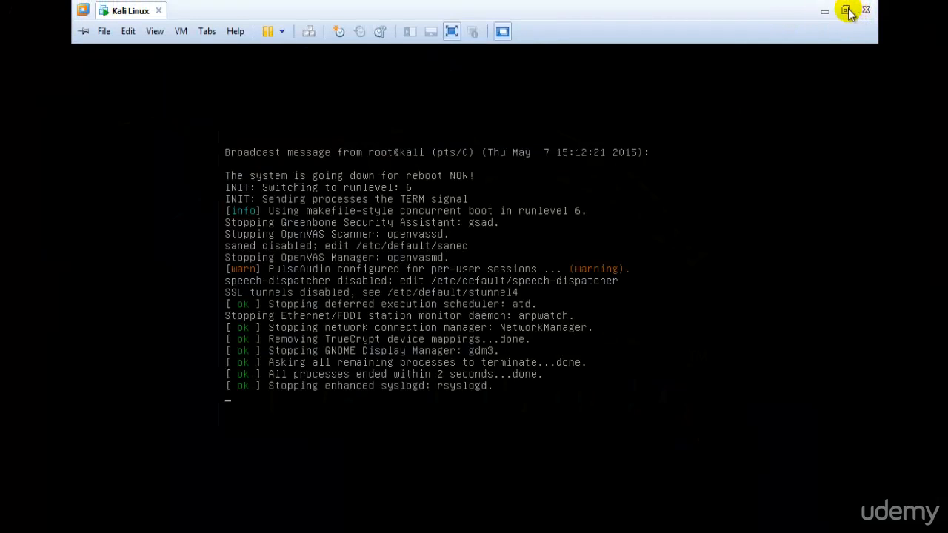
pyautogui.click(845, 10)
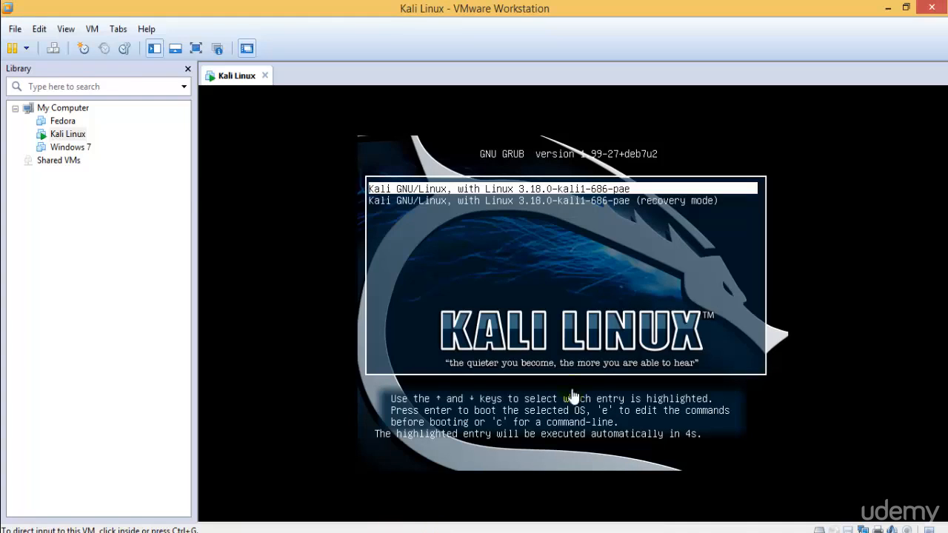
pyautogui.click(619, 262)
pyautogui.press('Down')
pyautogui.press('Up')
pyautogui.press('Return')
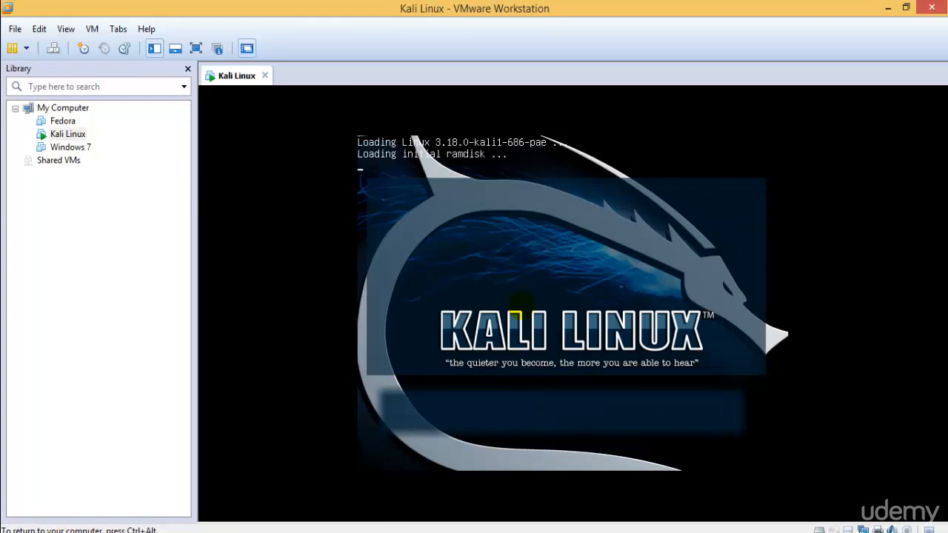